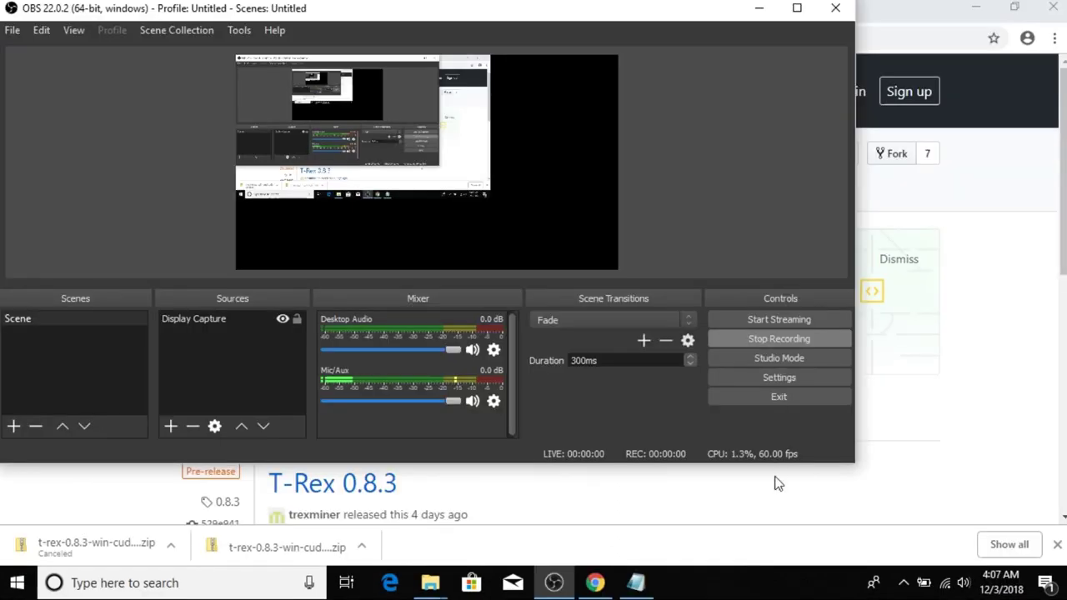
Bring the T-Rex 0.8.3 GitHub release page in Chrome back to the front.
left_click(635, 518)
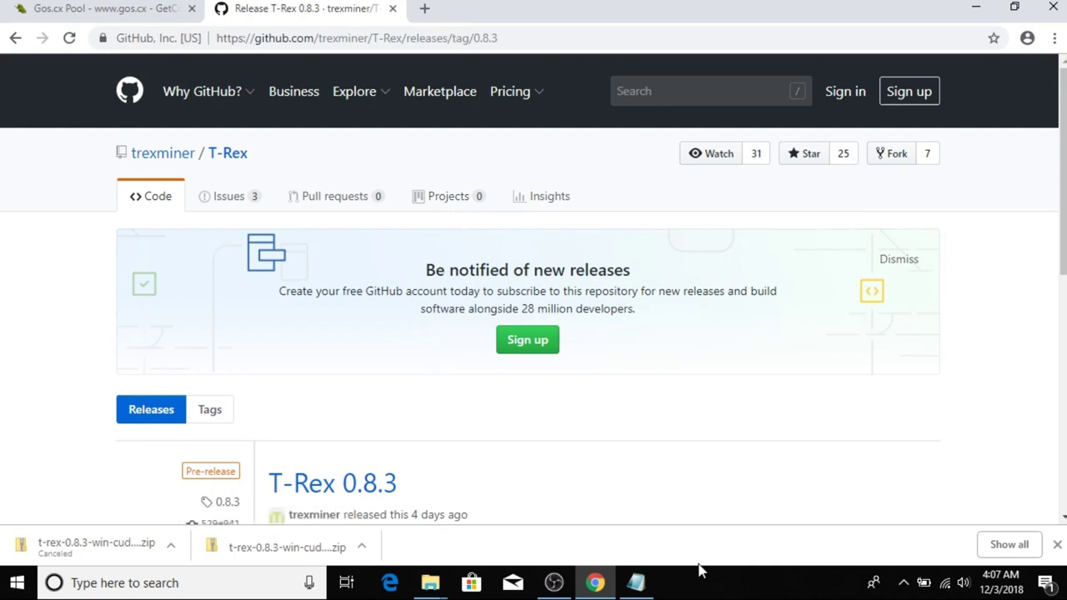
Check the Rito address notes and Gos.cx Pool page, then return to the T-Rex release page.
left_click(636, 583)
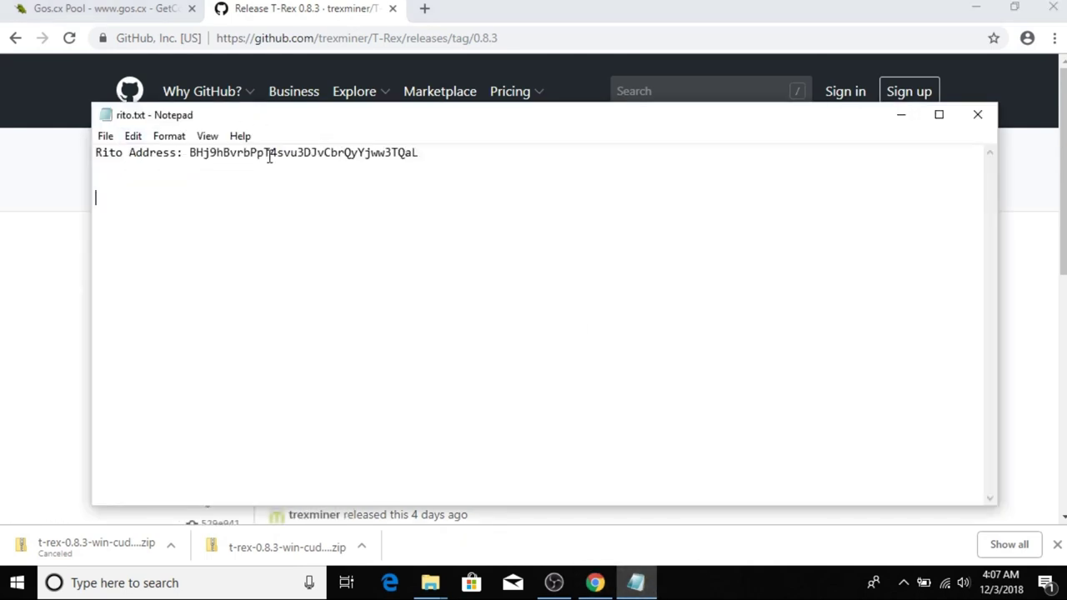
left_click(91, 7)
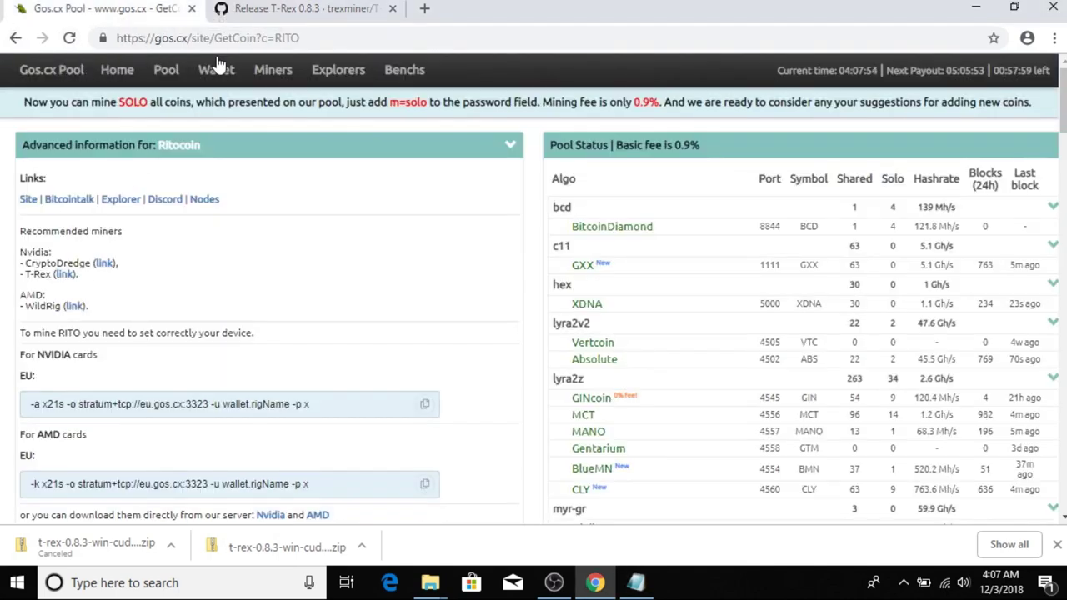
left_click(248, 8)
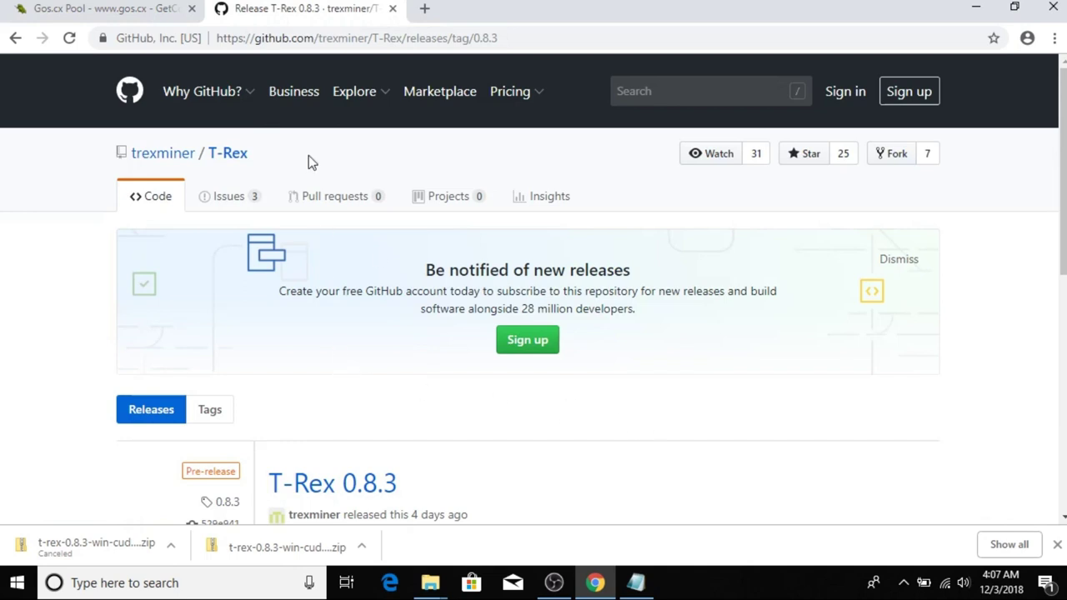
left_click(265, 38)
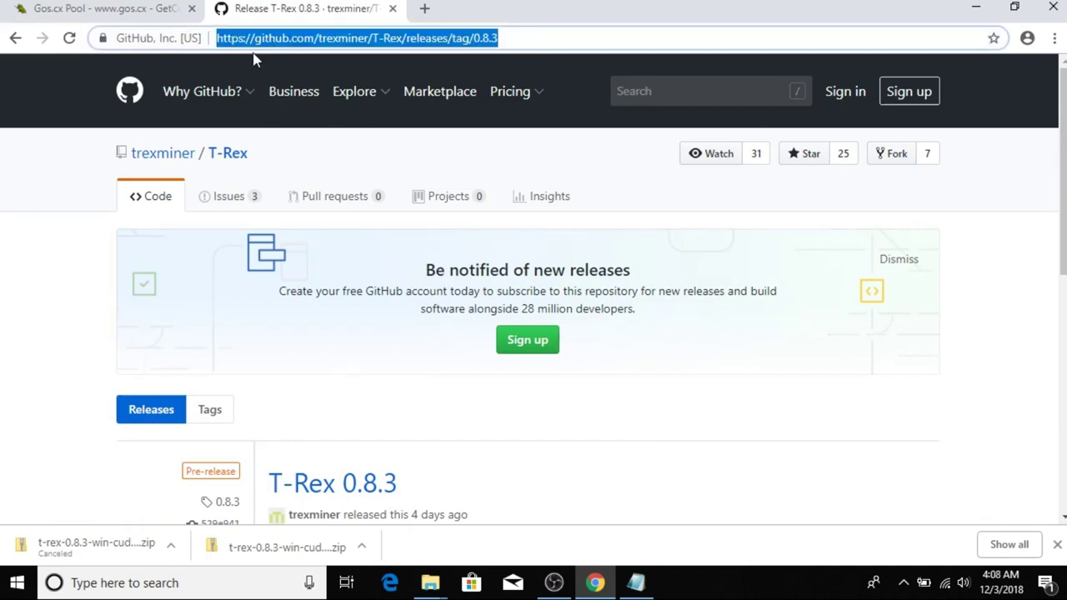
left_click(623, 471)
Download t-rex-0.8.3-win-cuda10.0.zip from Assets and cancel the duplicate download.
scroll(541, 450, "down", 3)
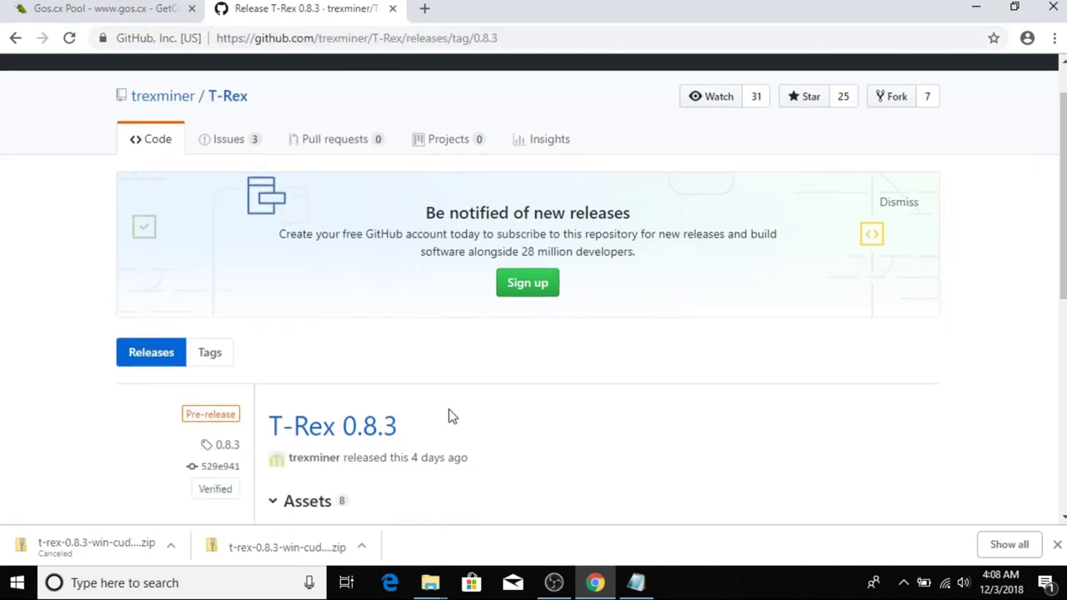
scroll(357, 217, "down", 2)
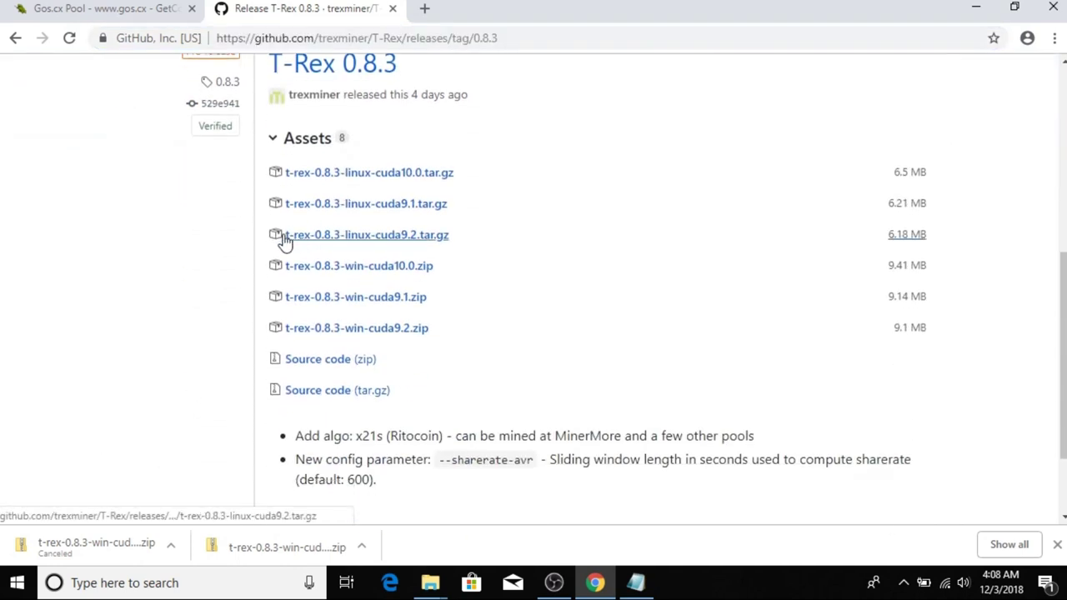
left_click(337, 274)
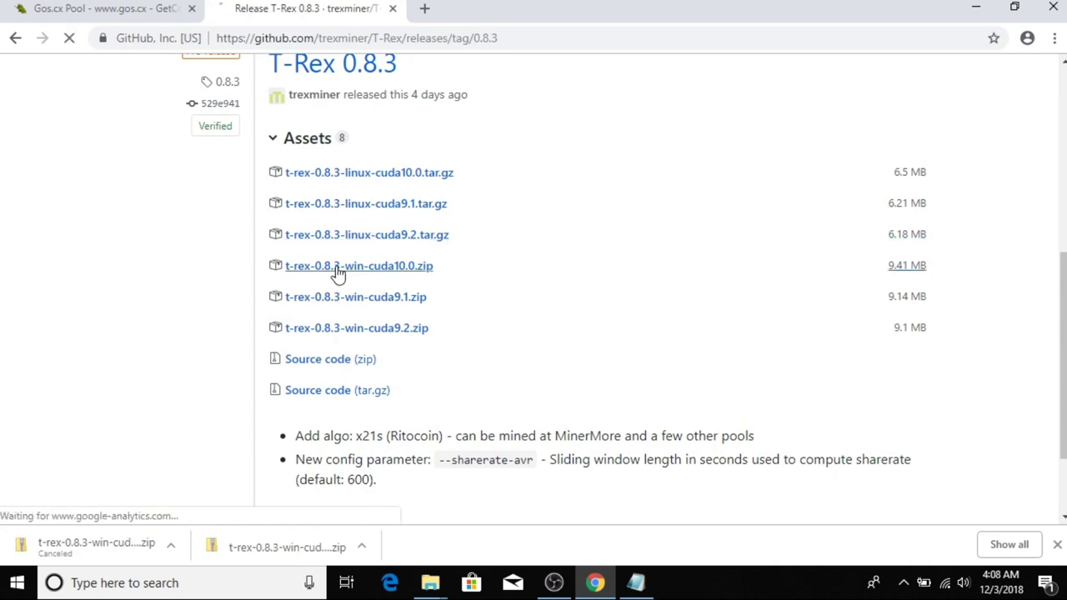
left_click(163, 553)
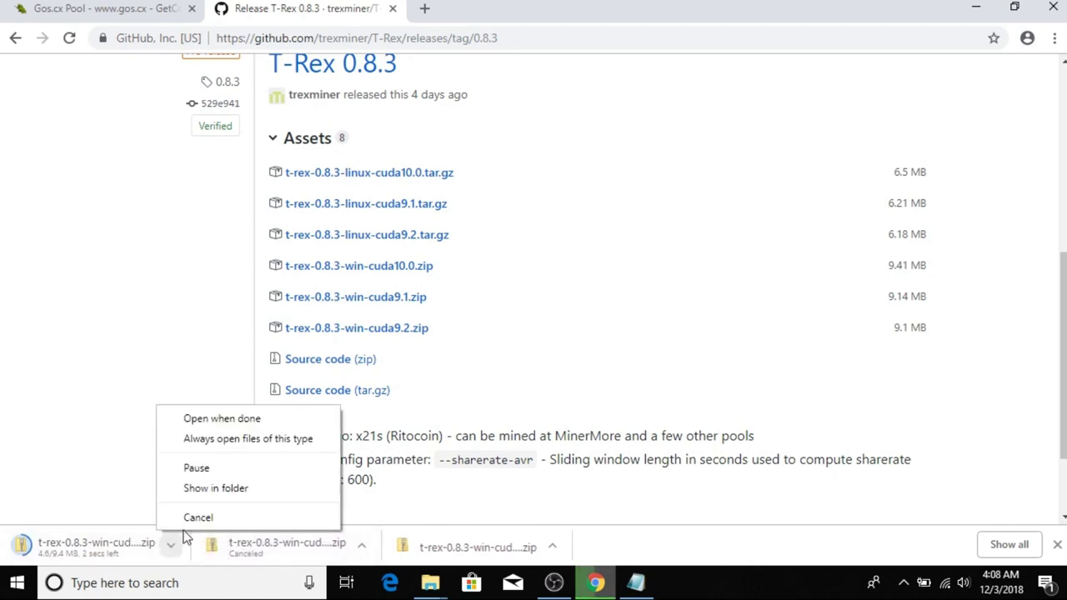
left_click(190, 519)
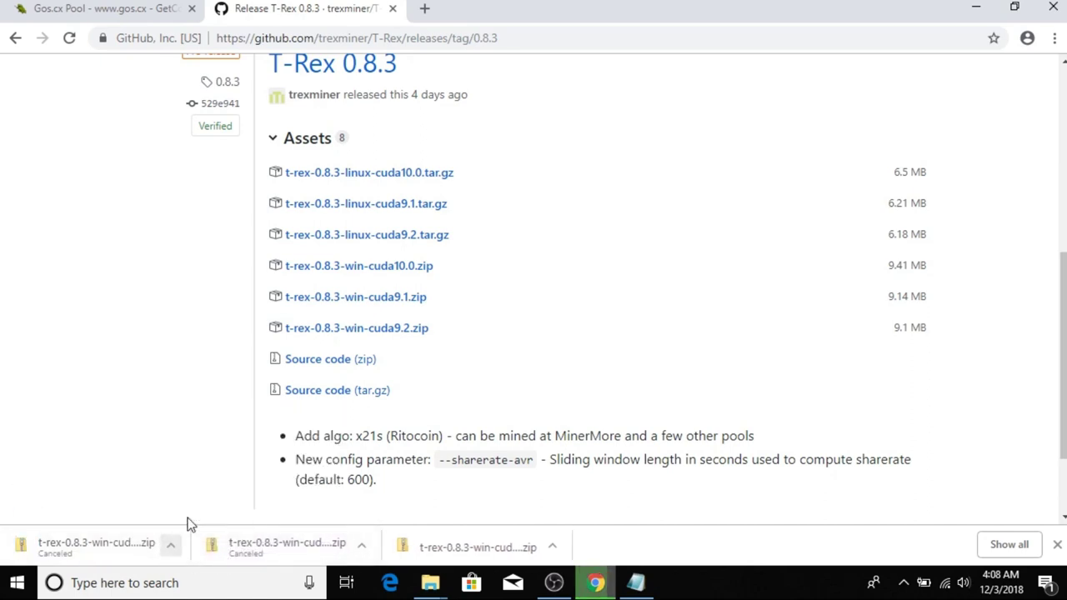
right_click(486, 548)
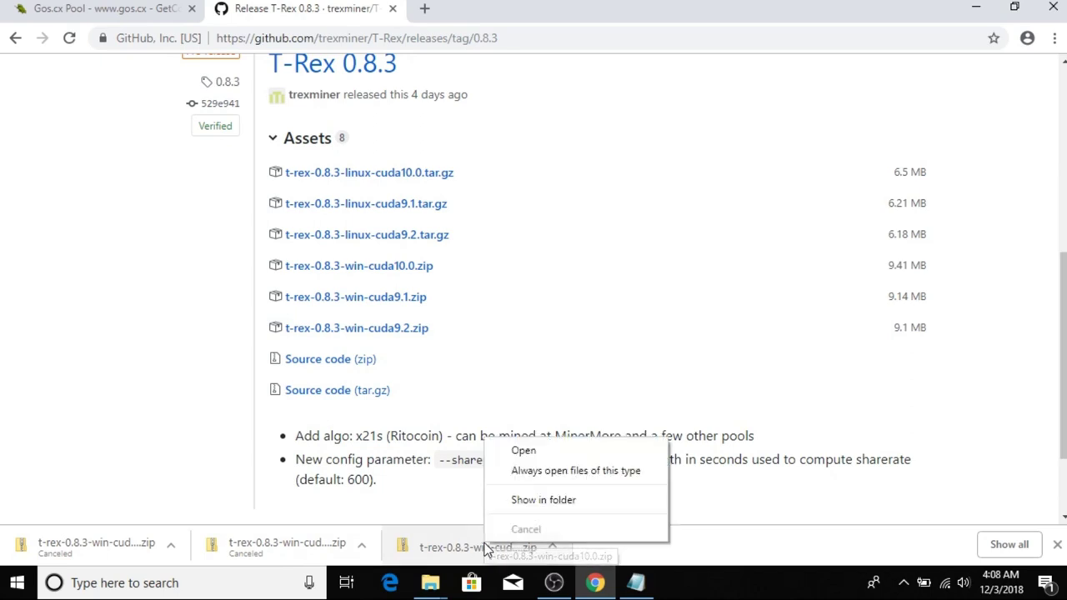
Extract t-rex-0.8.3-win-cuda10.0.zip into its suggested folder and open the extracted files.
left_click(557, 500)
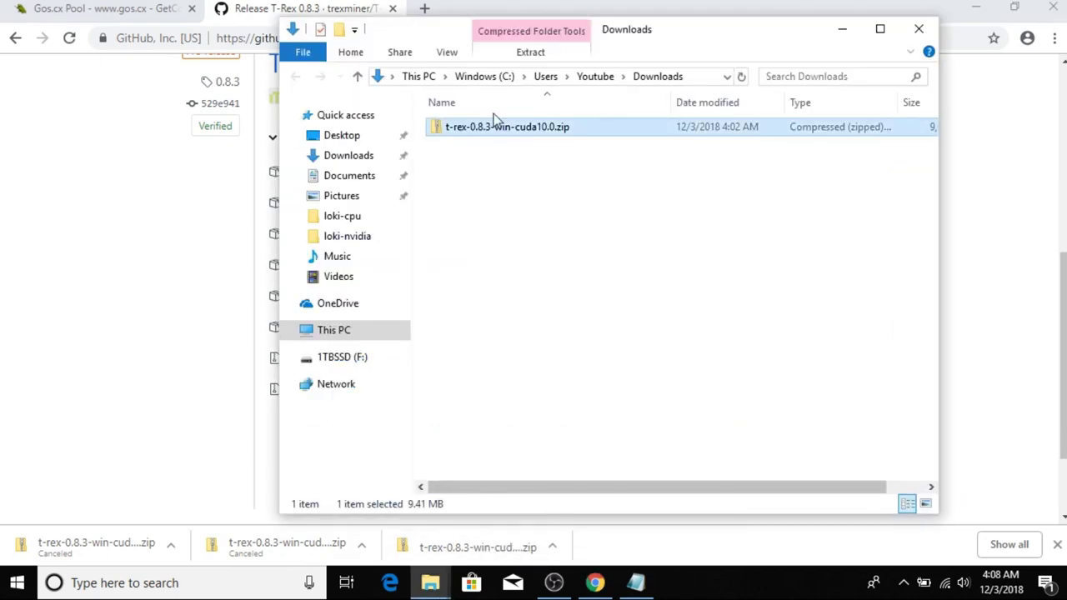
right_click(469, 136)
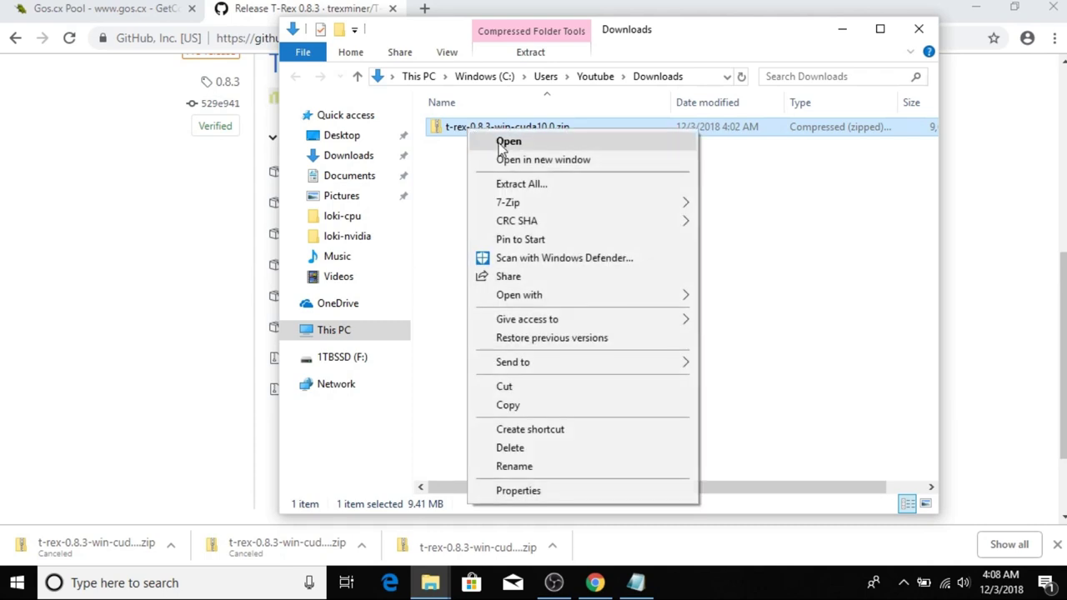
left_click(537, 185)
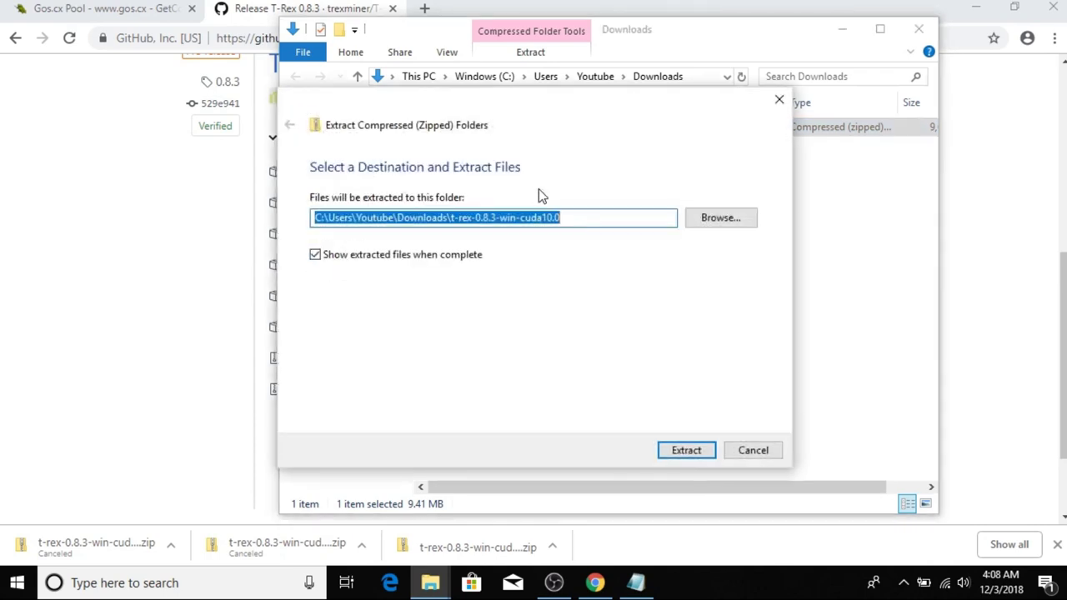
left_click(687, 451)
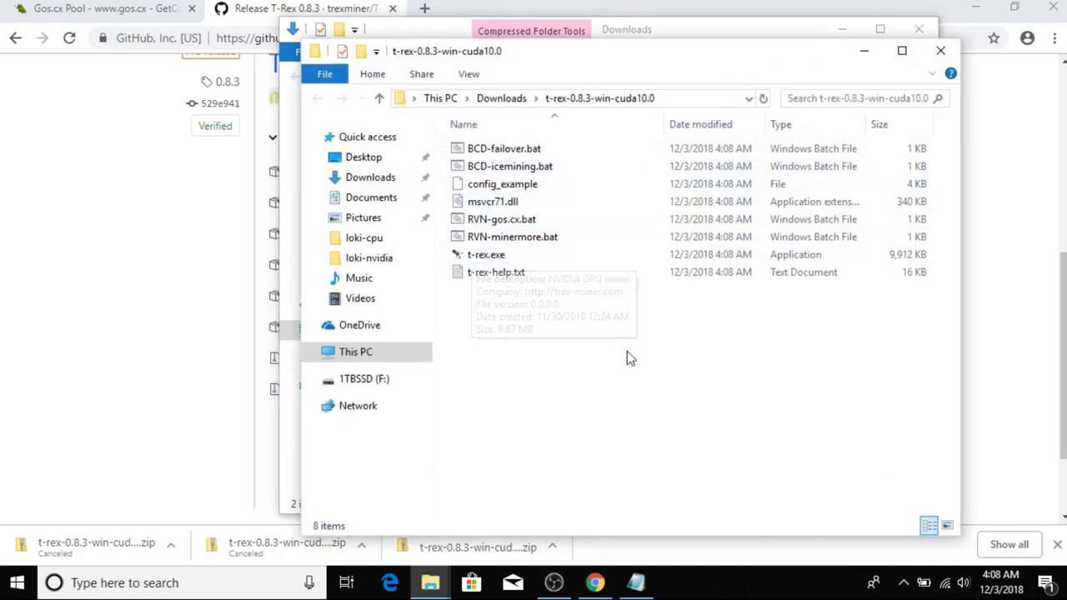
left_click_drag(606, 56, 518, 55)
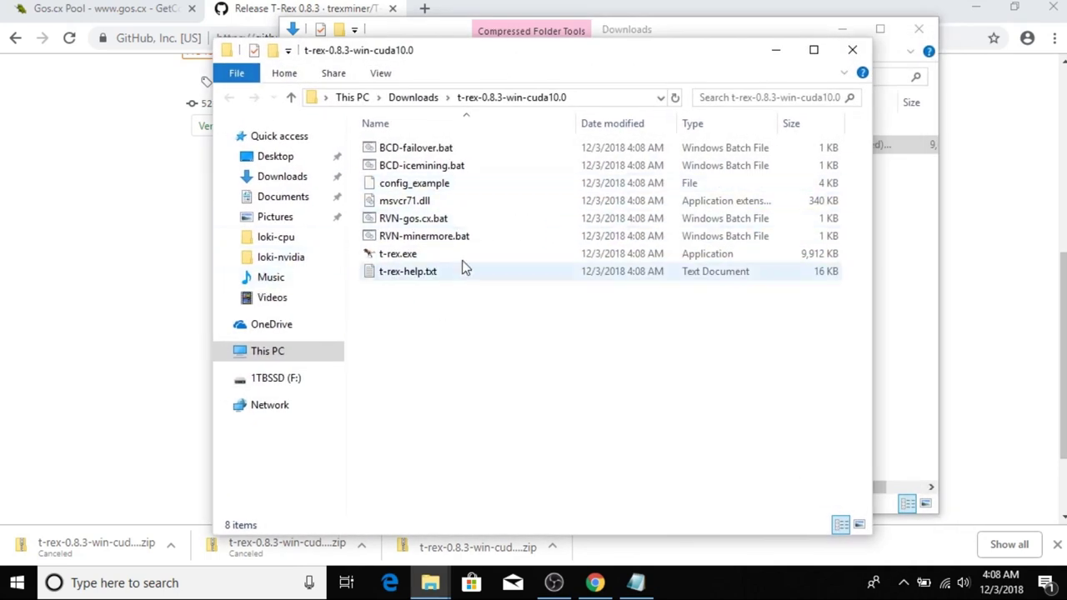
left_click(415, 223)
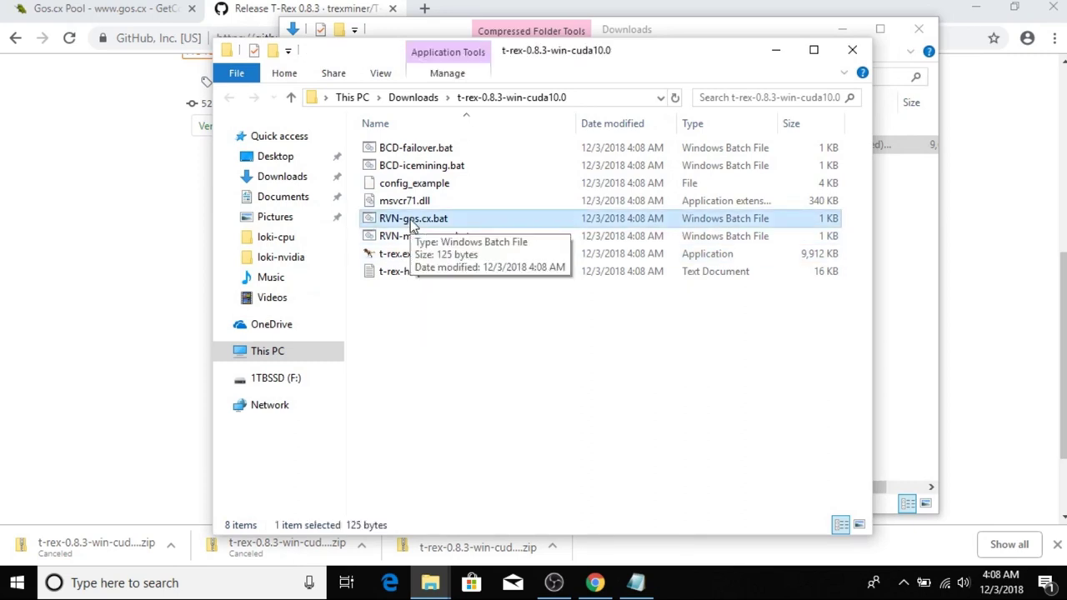
Copy RVN-gos.cx.bat and paste a duplicate into the same folder.
right_click(412, 220)
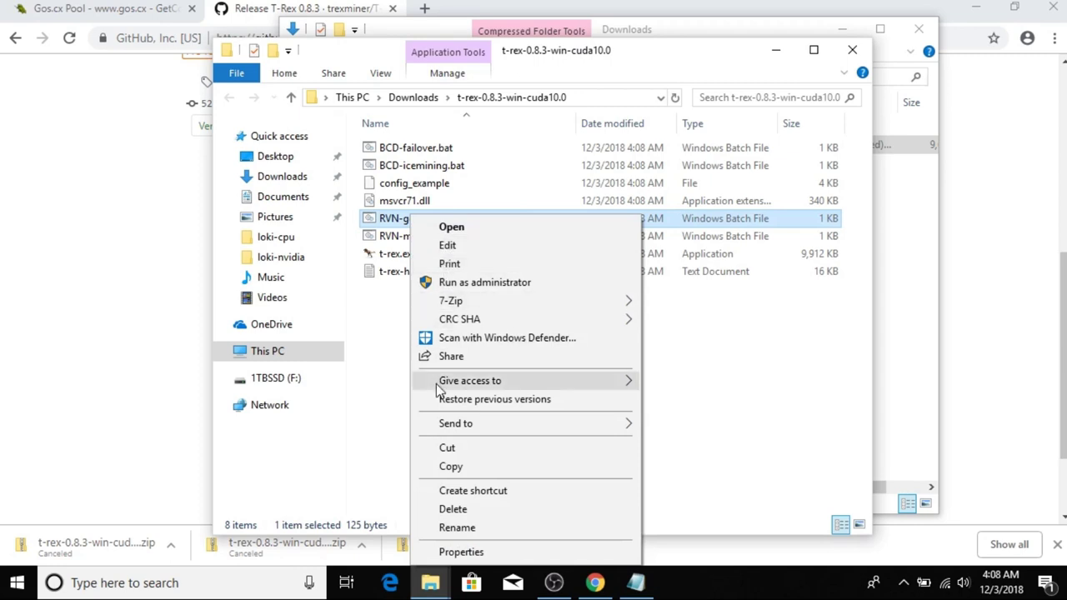
left_click(456, 469)
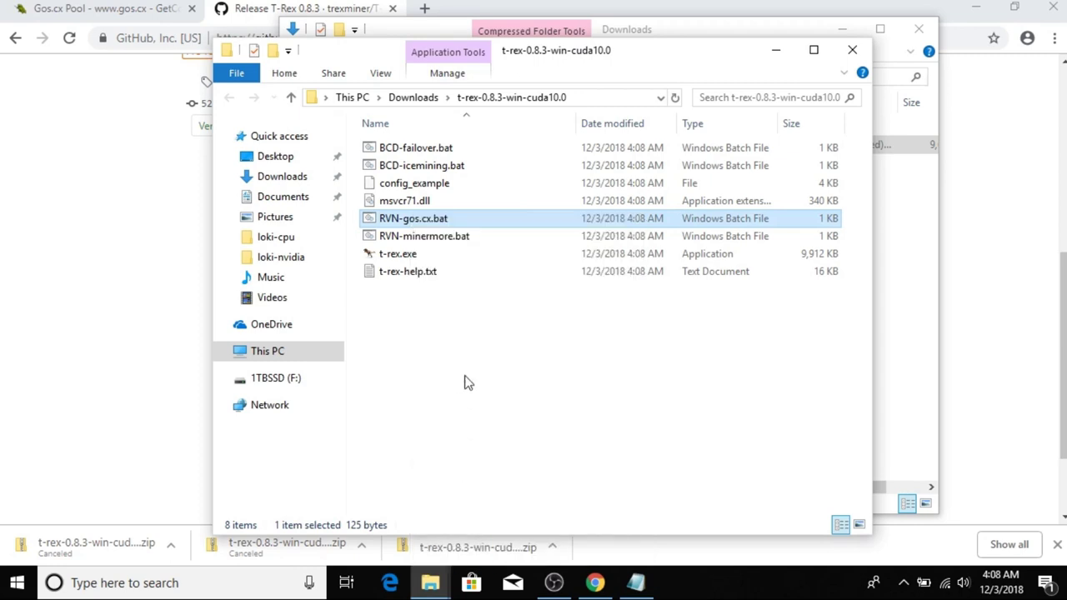
left_click(422, 327)
right_click(431, 312)
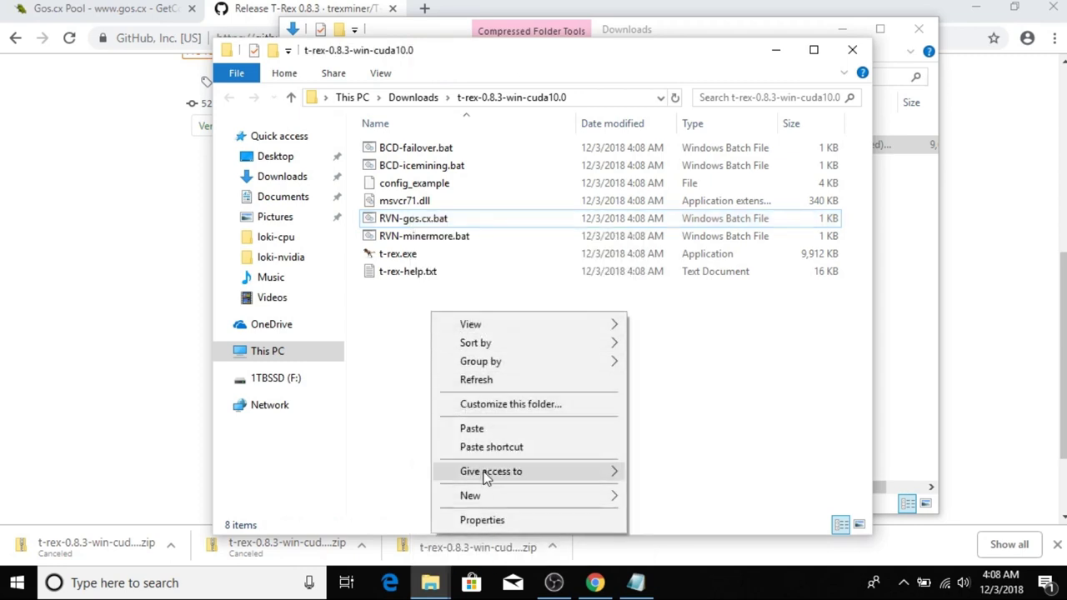
left_click(487, 433)
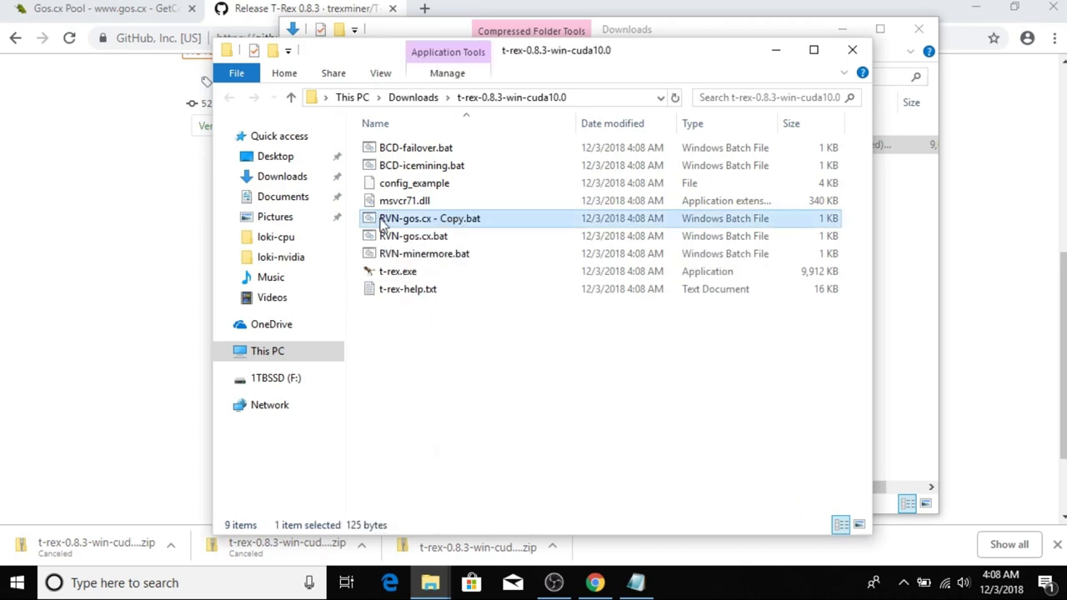
Rename the duplicate to Rito-gos.cx.bat.
right_click(411, 222)
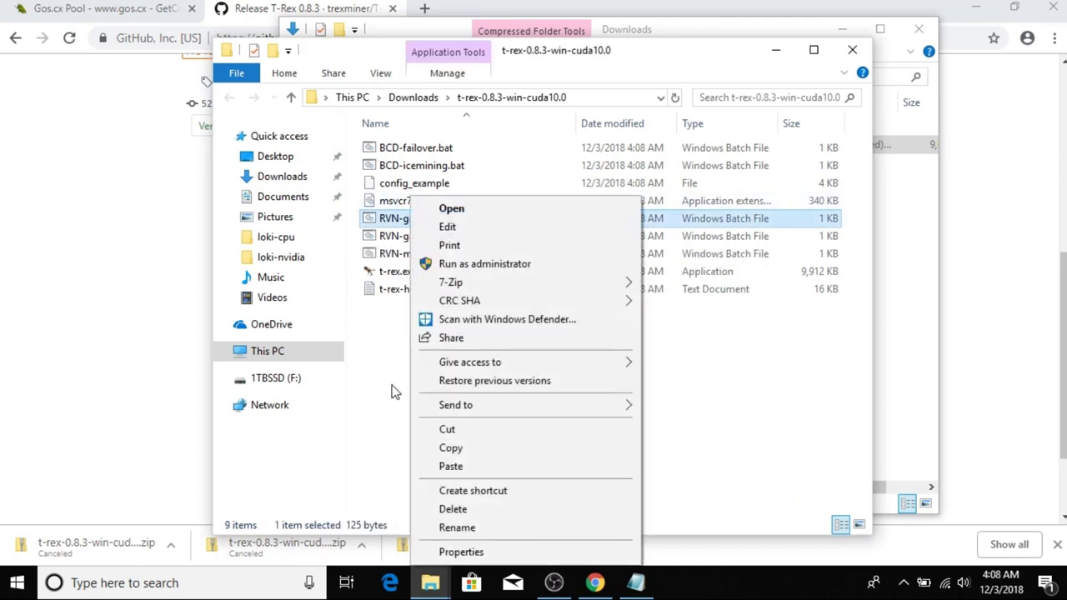
left_click(457, 528)
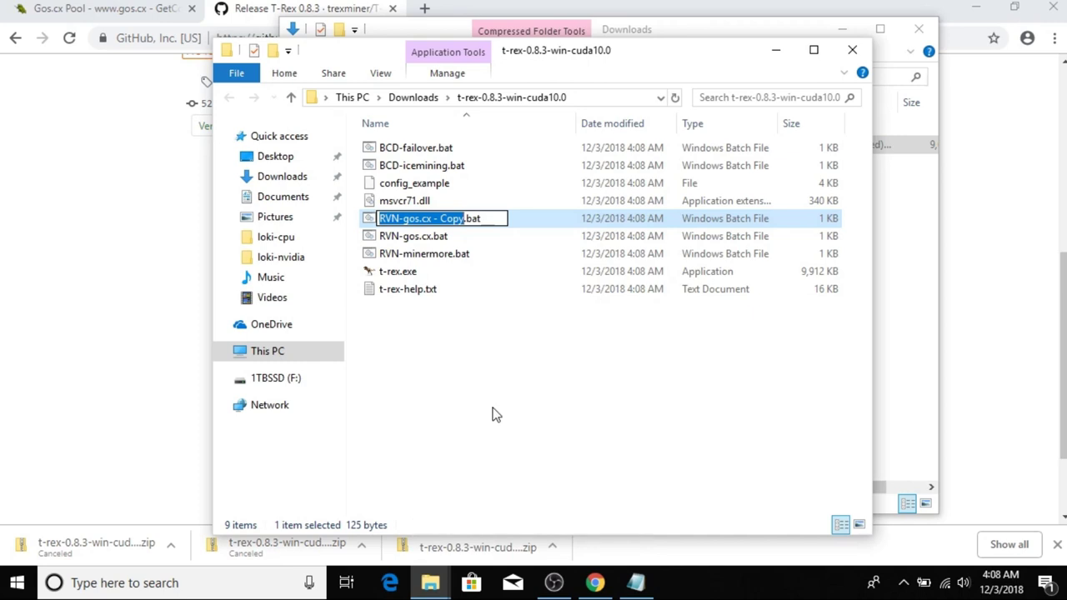
type("Rito")
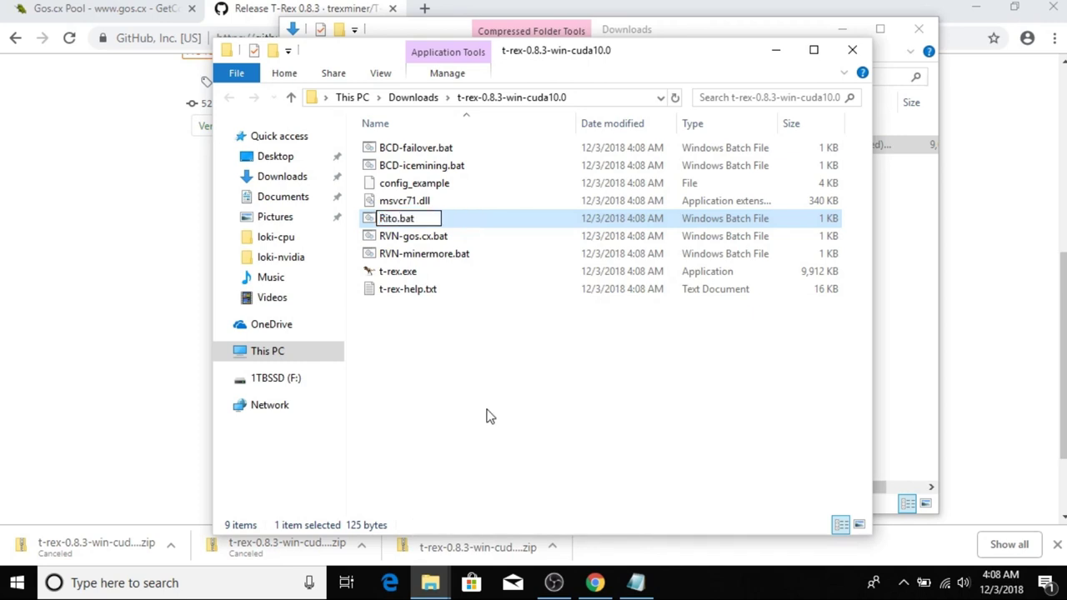
type("-gos")
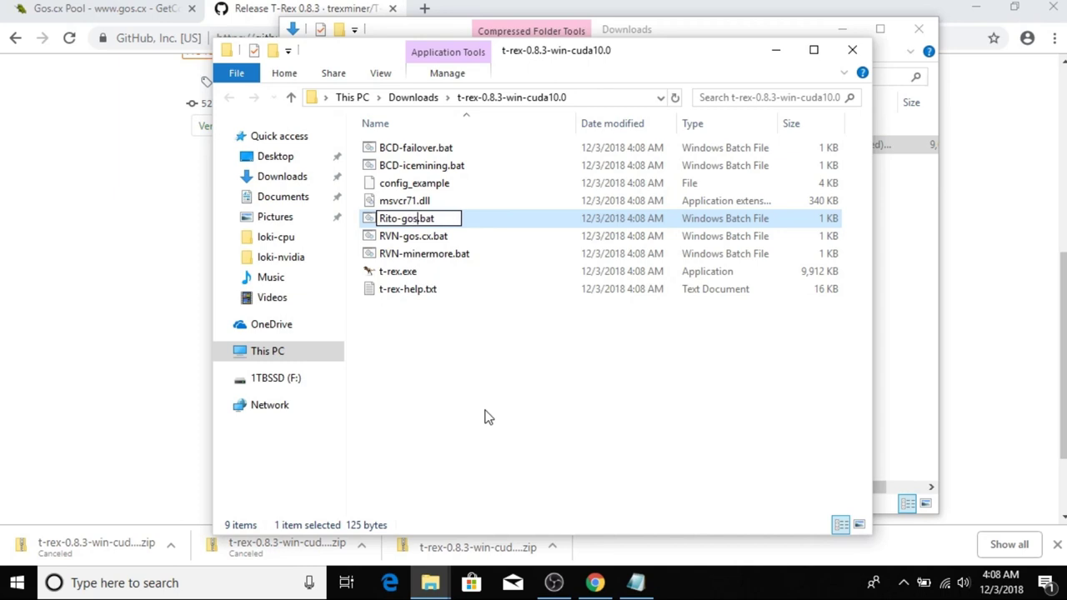
type(".cx.")
left_click(470, 496)
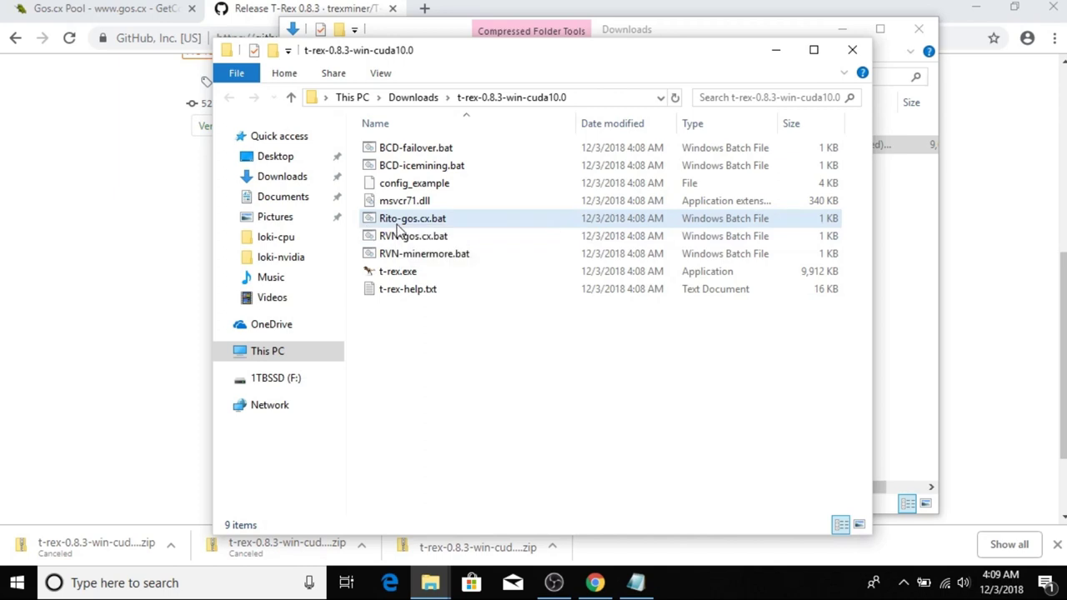
left_click(411, 220)
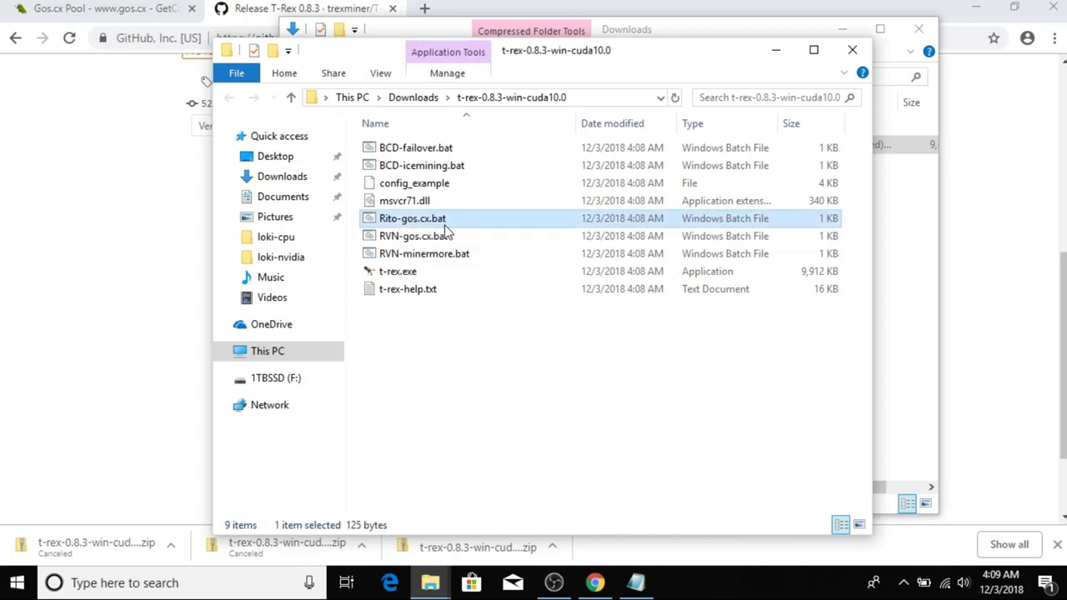
Edit Rito-gos.cx.bat in Notepad, allowing it through SmartScreen with More info and Run anyway.
right_click(407, 218)
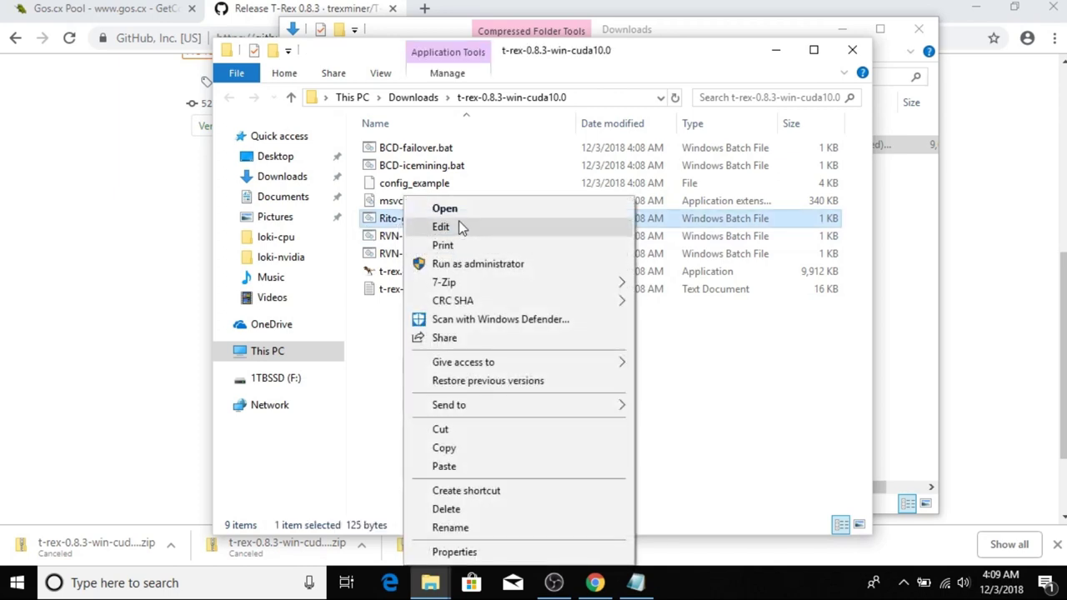
left_click(458, 225)
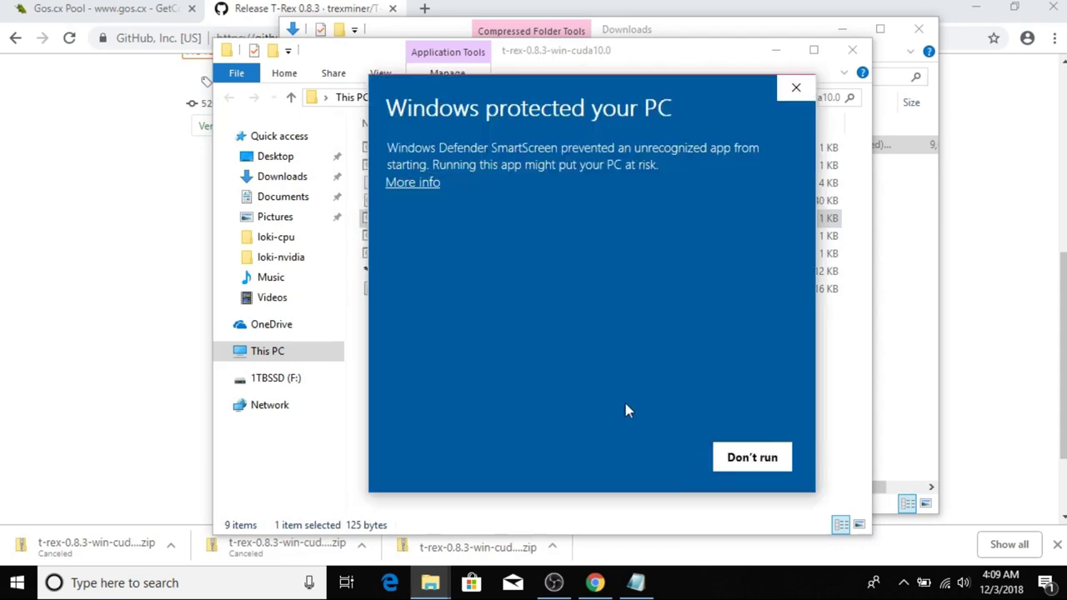
left_click(407, 184)
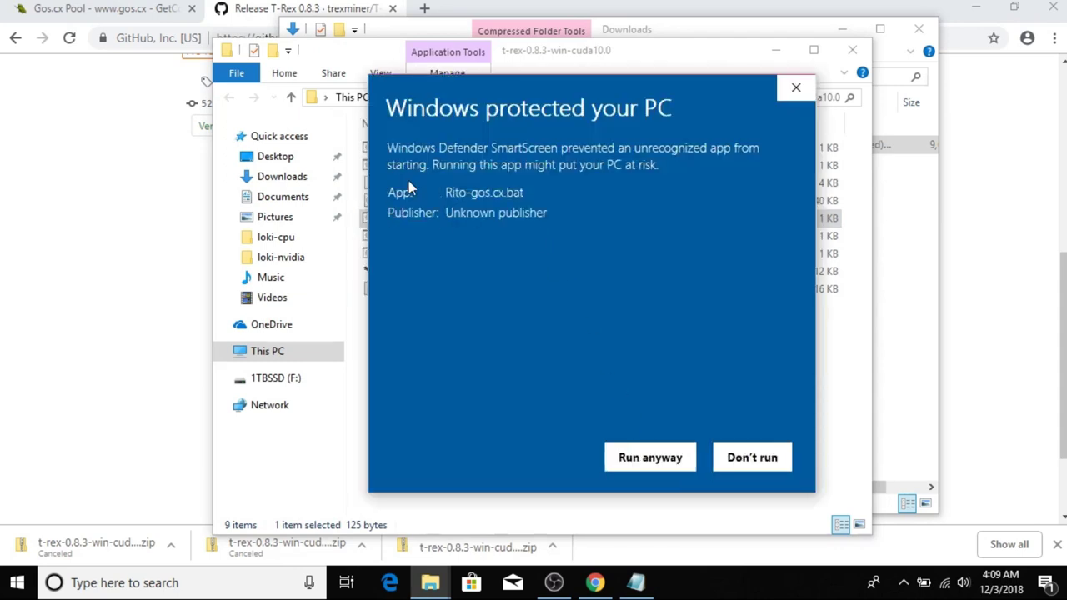
left_click(649, 459)
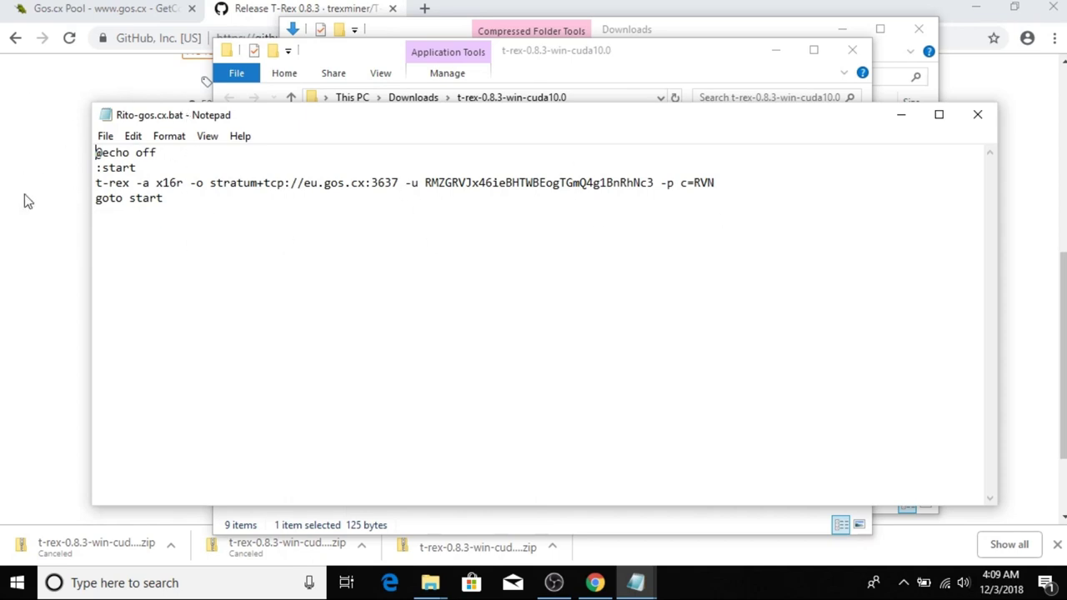
Copy the NVIDIA x21s eu.gos.cx:3323 command line from the Gos.cx Pool Ritocoin page.
left_click(8, 120)
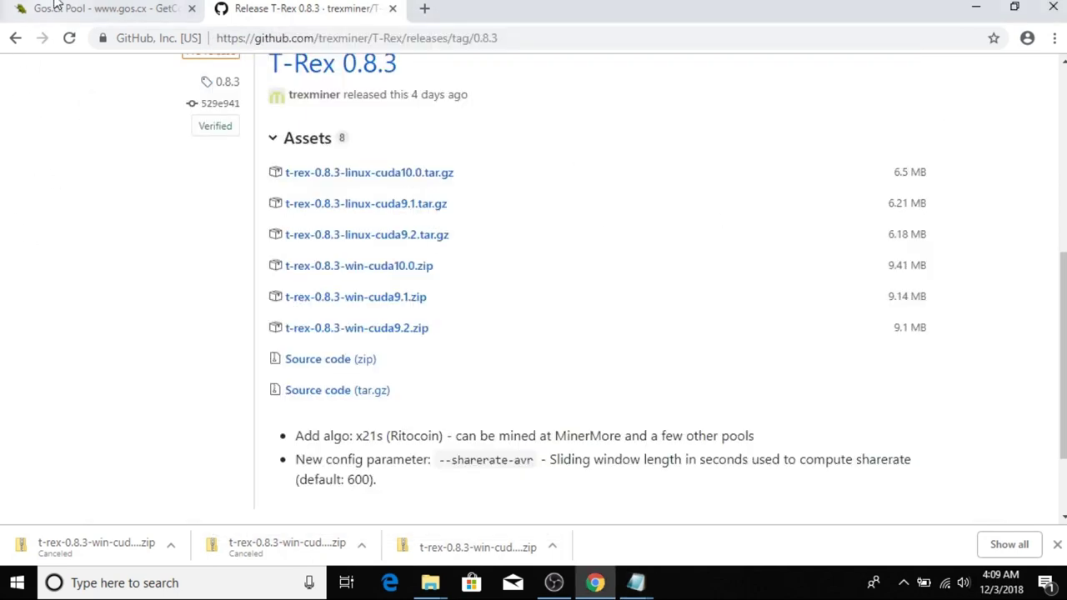
left_click(56, 13)
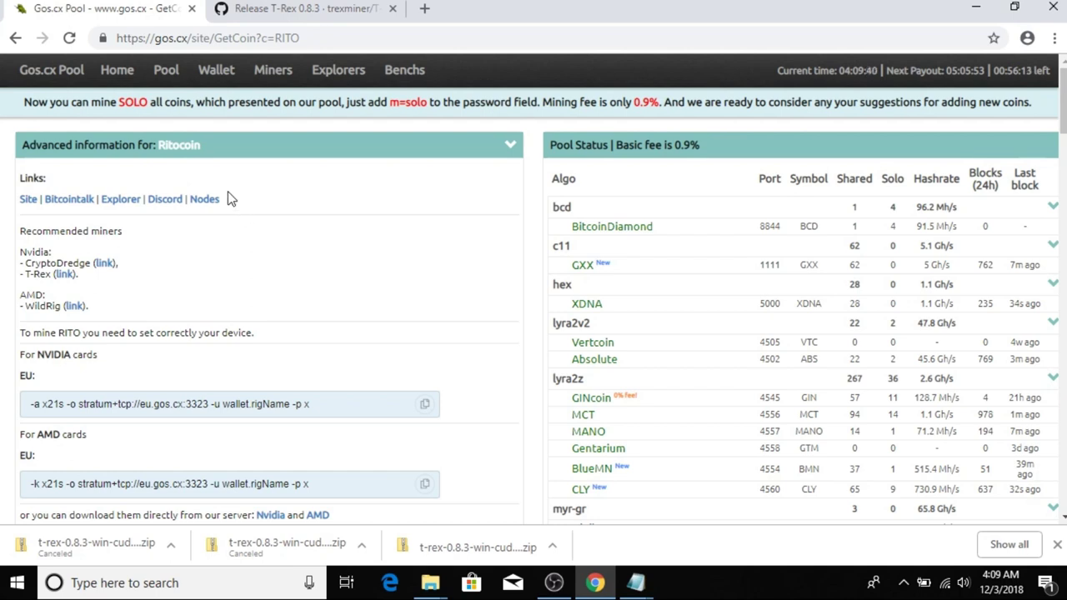
scroll(265, 312, "down", 2)
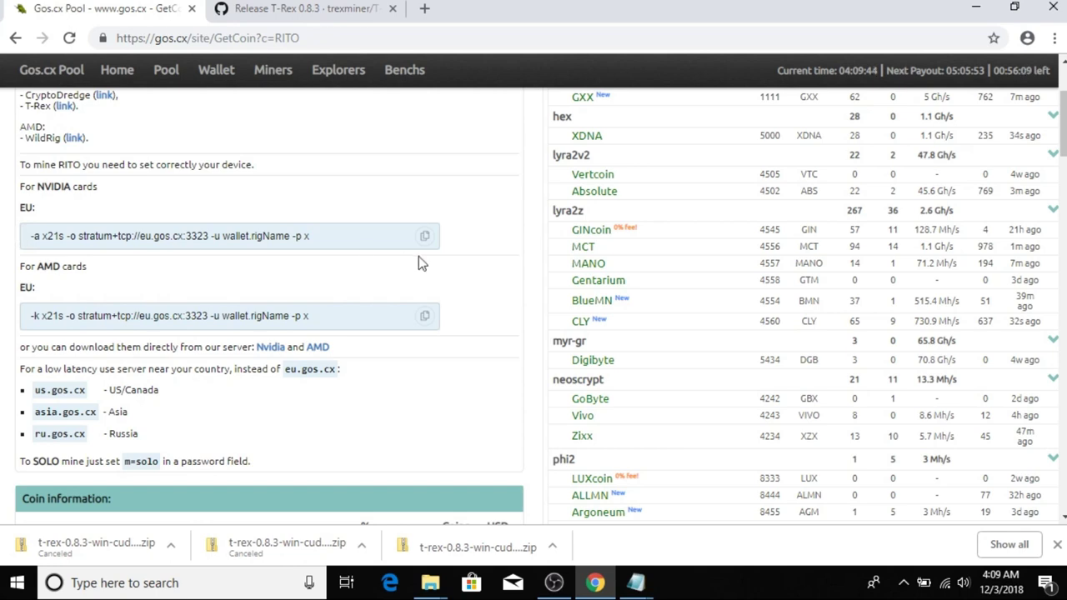
left_click_drag(337, 236, 2, 267)
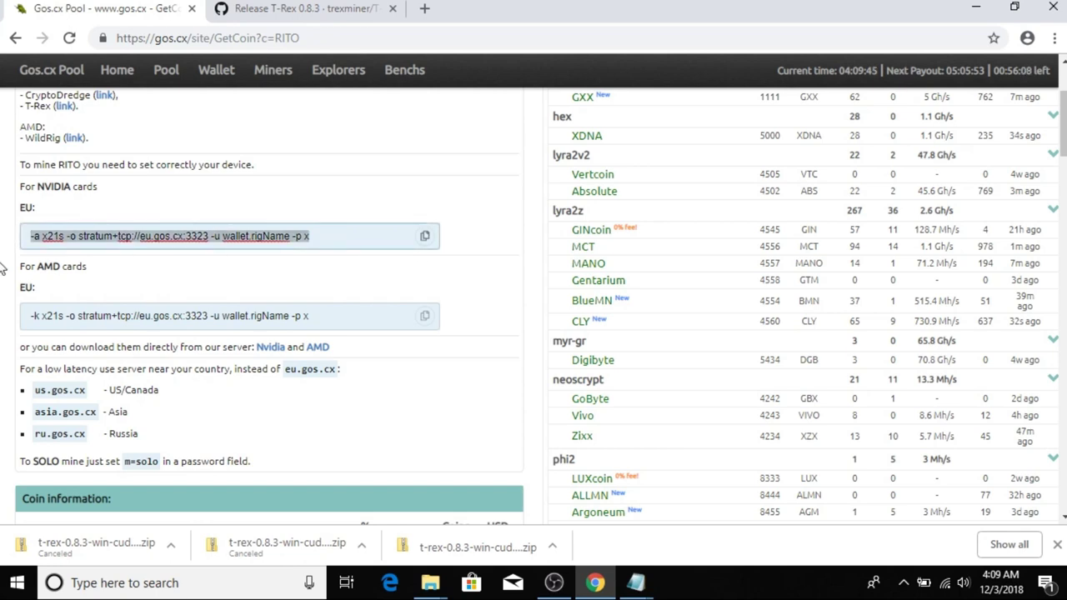
right_click(87, 239)
left_click(143, 292)
Paste the pool's sample command below goto start in Rito-gos.cx.bat.
mouse_move(638, 583)
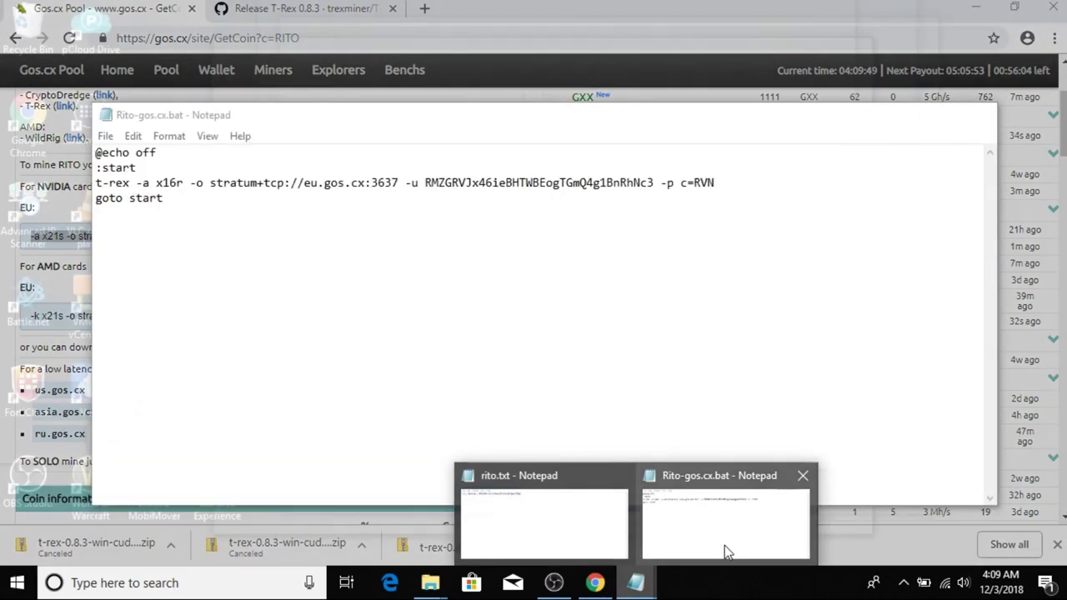
left_click(725, 545)
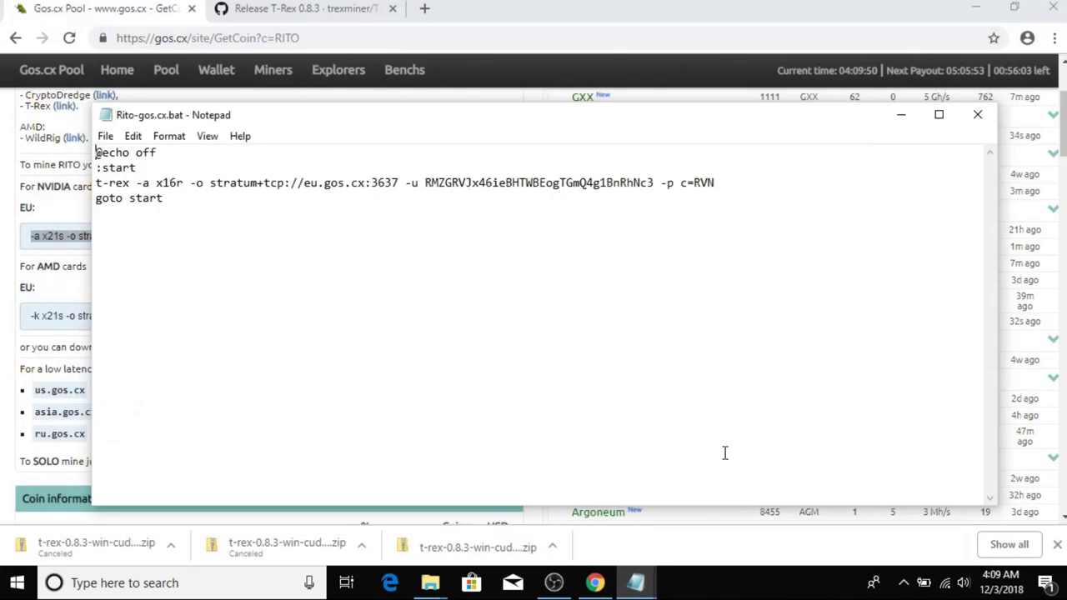
left_click(258, 244)
key("ctrl+v")
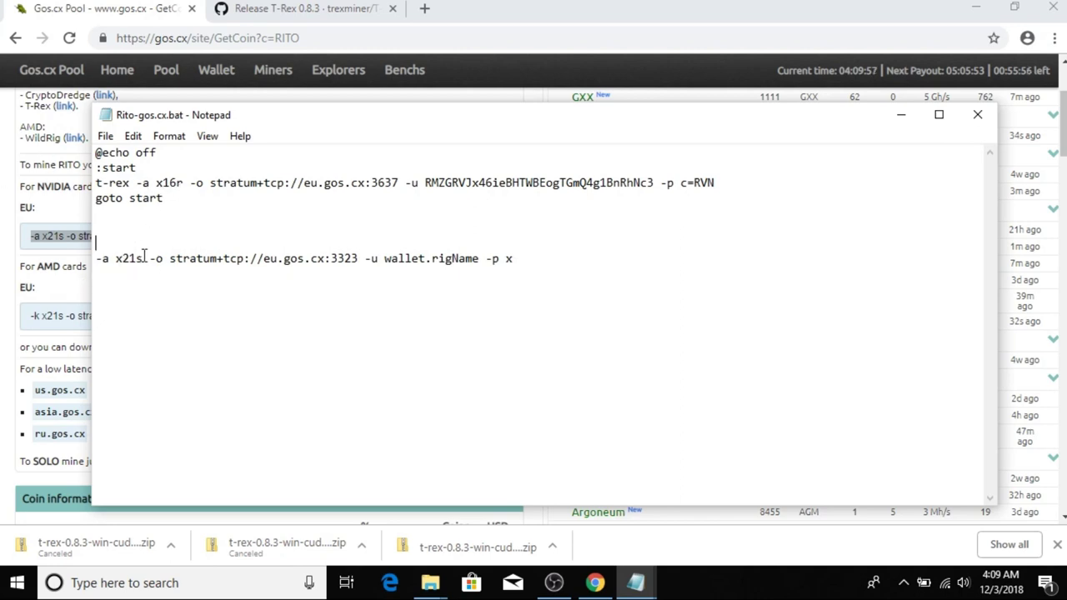
Change the t-rex line's algorithm from x16r to x21s and port 3637 to 3323.
left_click_drag(145, 258, 117, 254)
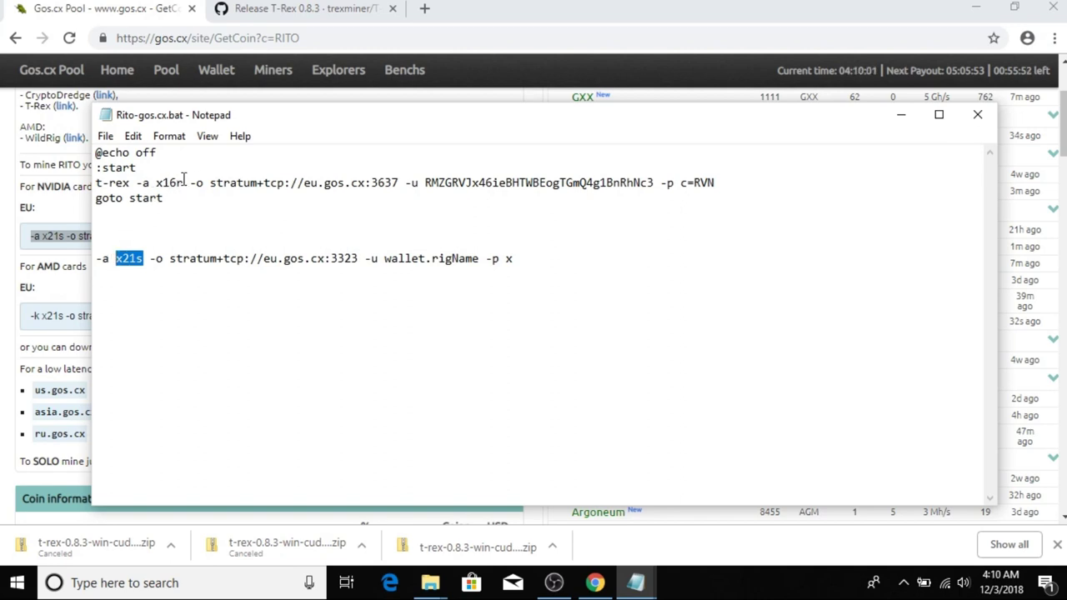
left_click_drag(182, 186, 164, 183)
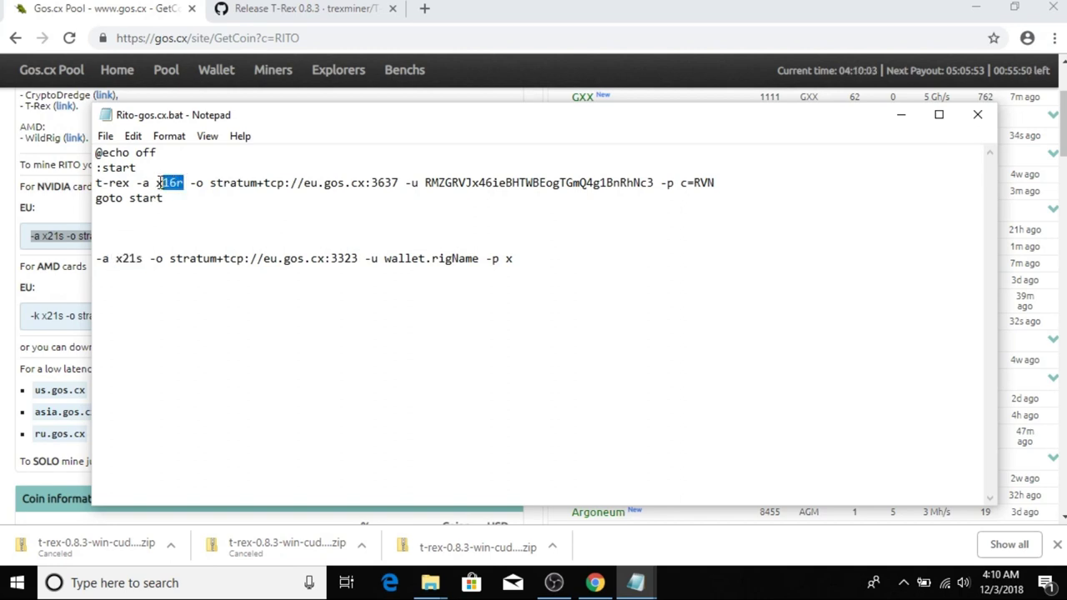
key("BackSpace")
type("21")
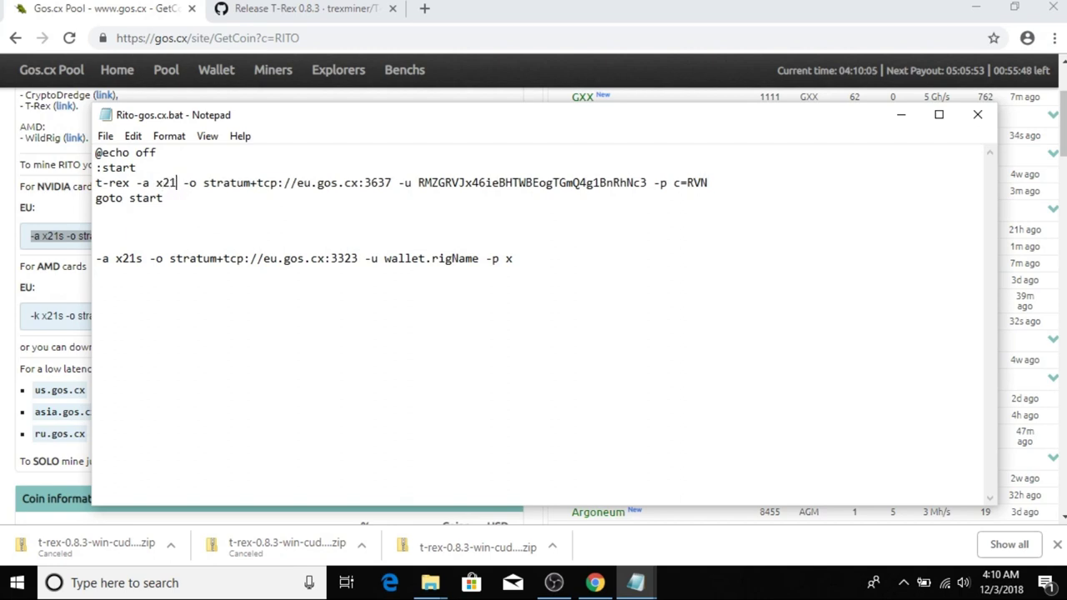
type("s")
key("Home")
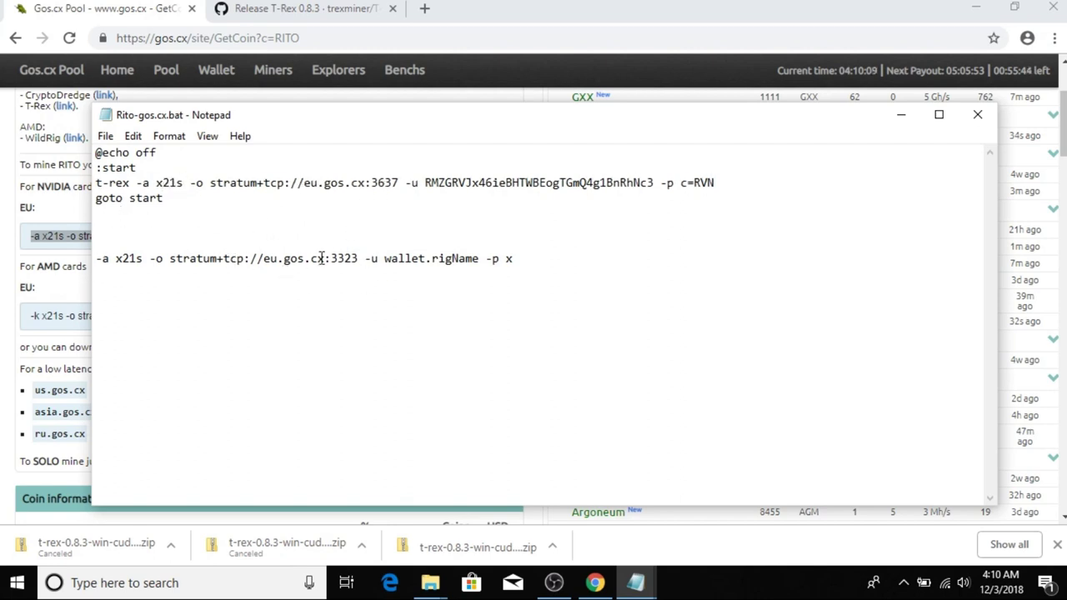
left_click_drag(399, 182, 372, 182)
type("332")
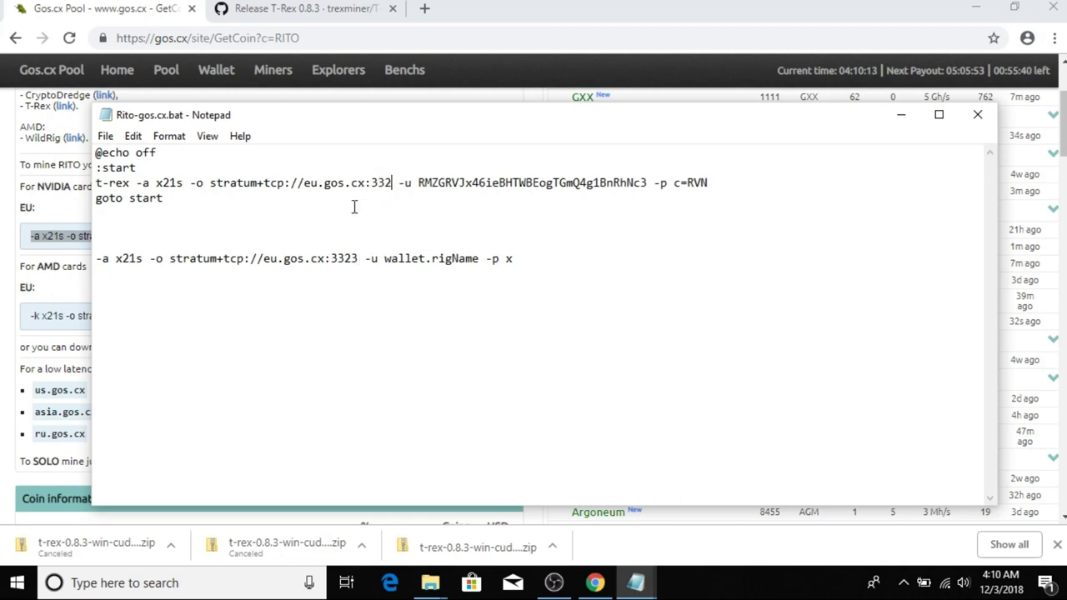
type("3")
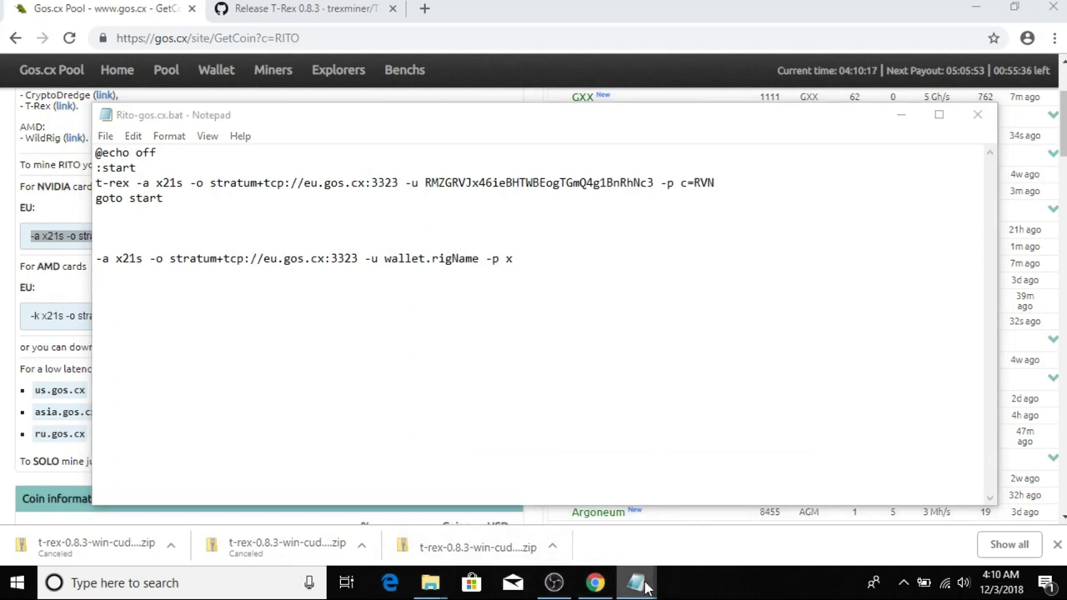
Replace the old -u wallet address with the Rito address copied from rito.txt.
mouse_move(637, 583)
left_click(488, 507)
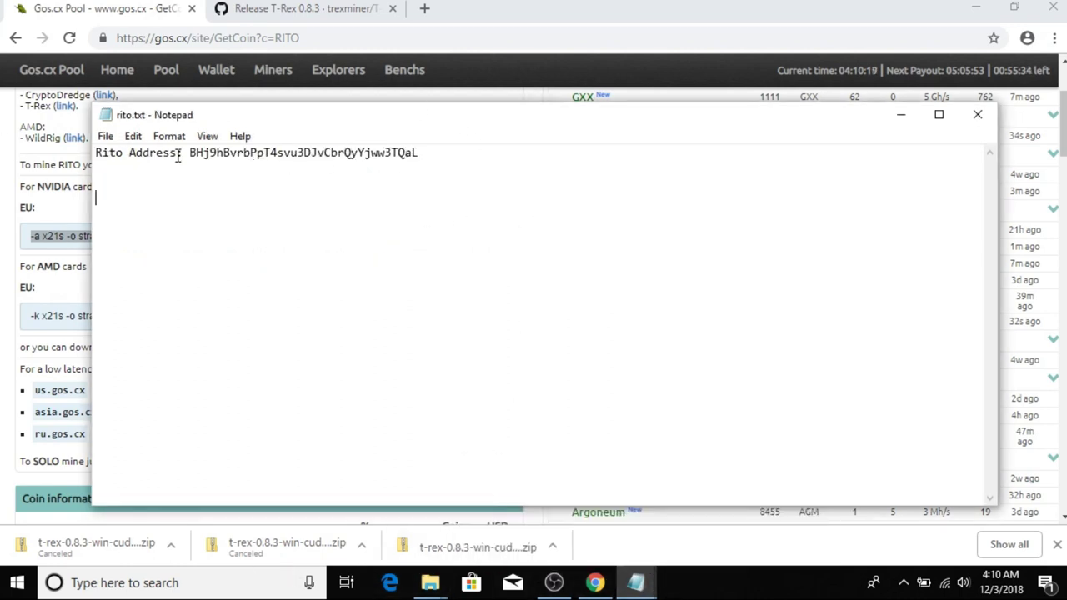
left_click_drag(191, 153, 423, 147)
key("ctrl+c")
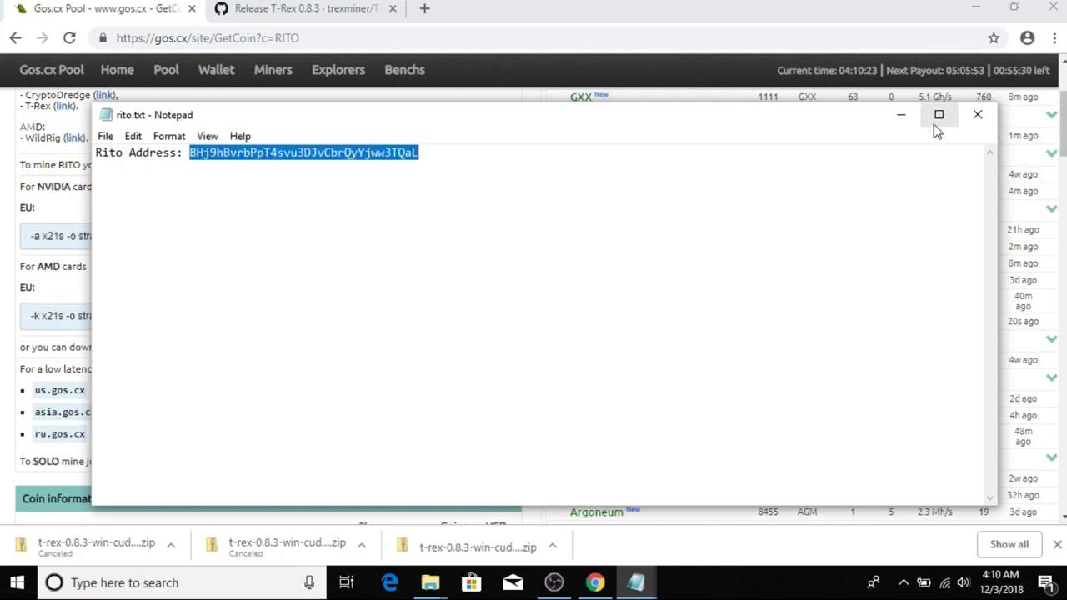
key("alt+Tab")
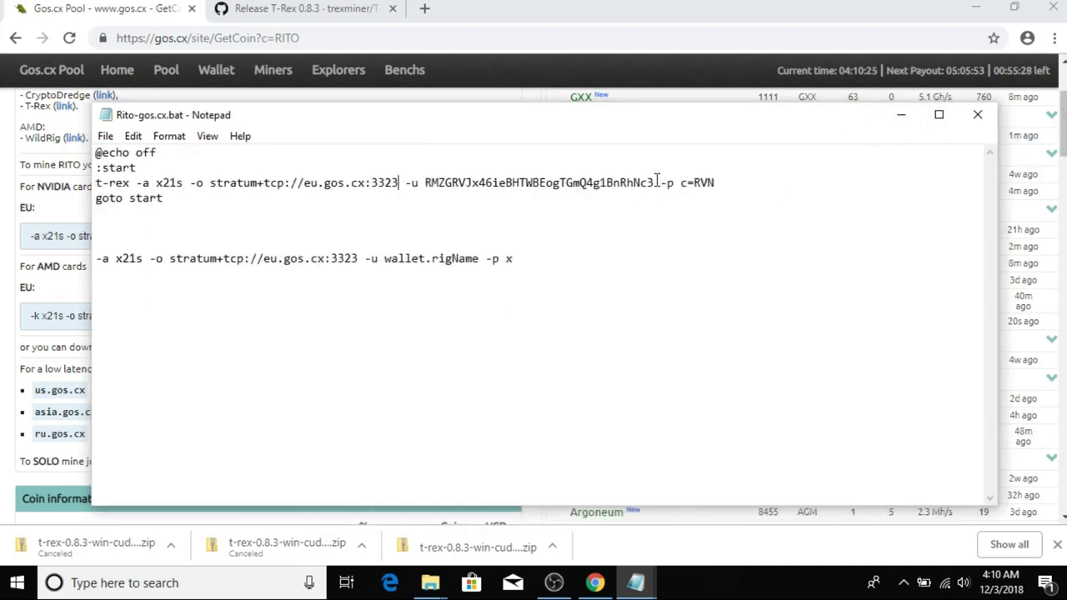
left_click_drag(655, 184, 432, 183)
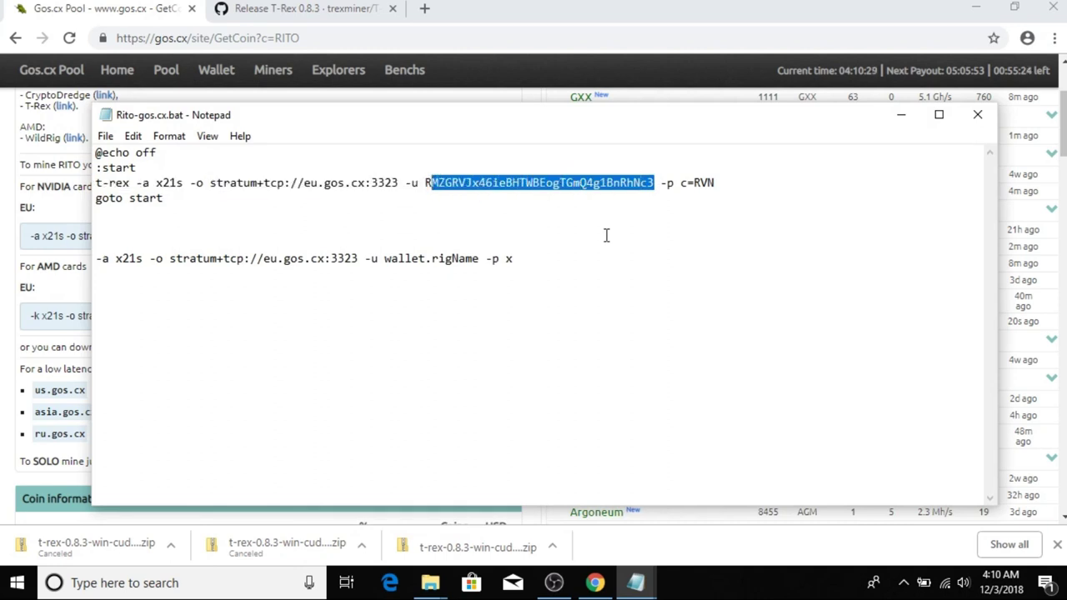
key("BackSpace")
key("BackSpace")
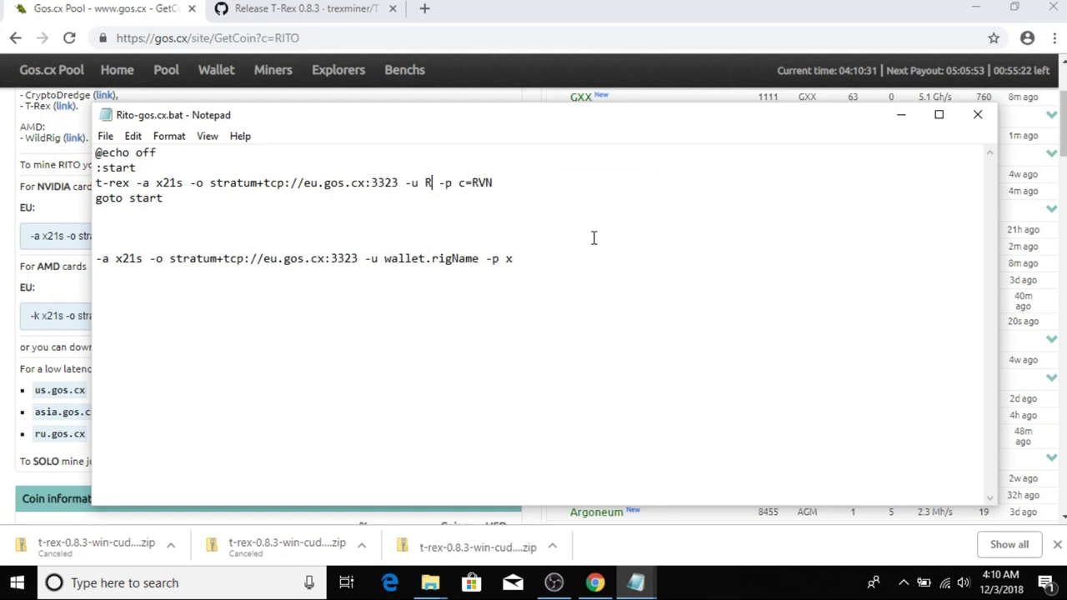
key("ctrl+v")
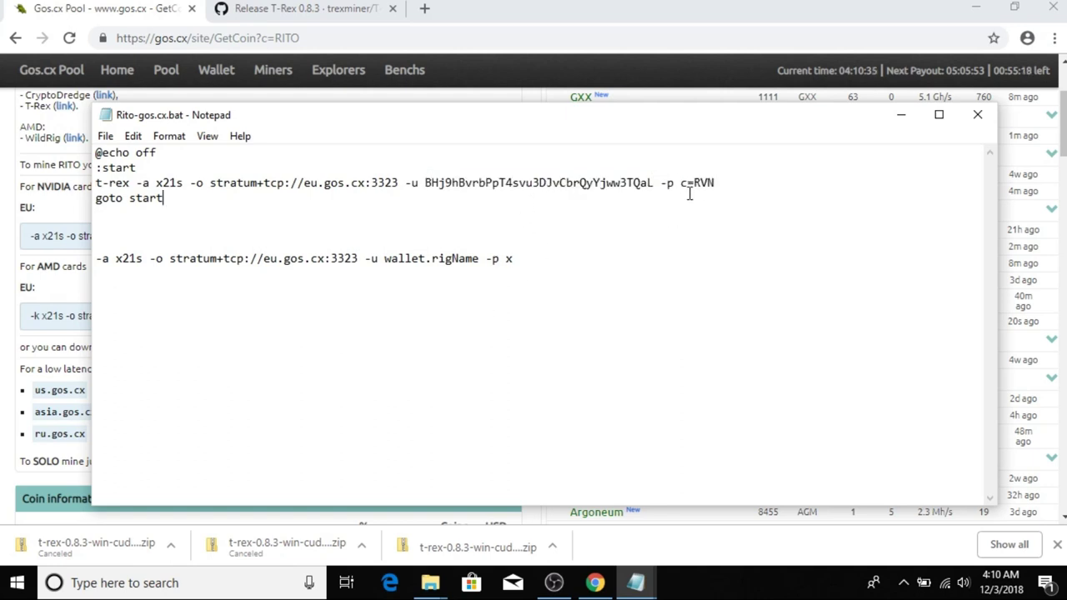
left_click_drag(691, 195, 679, 183)
left_click(744, 190)
type("x")
left_click_drag(551, 267, 93, 230)
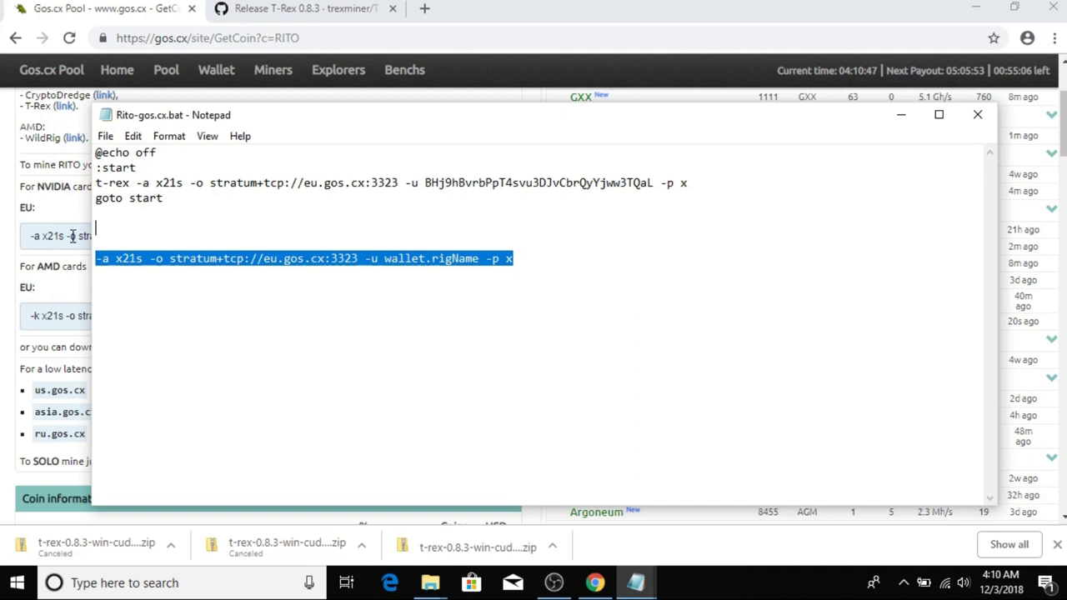
key("BackSpace")
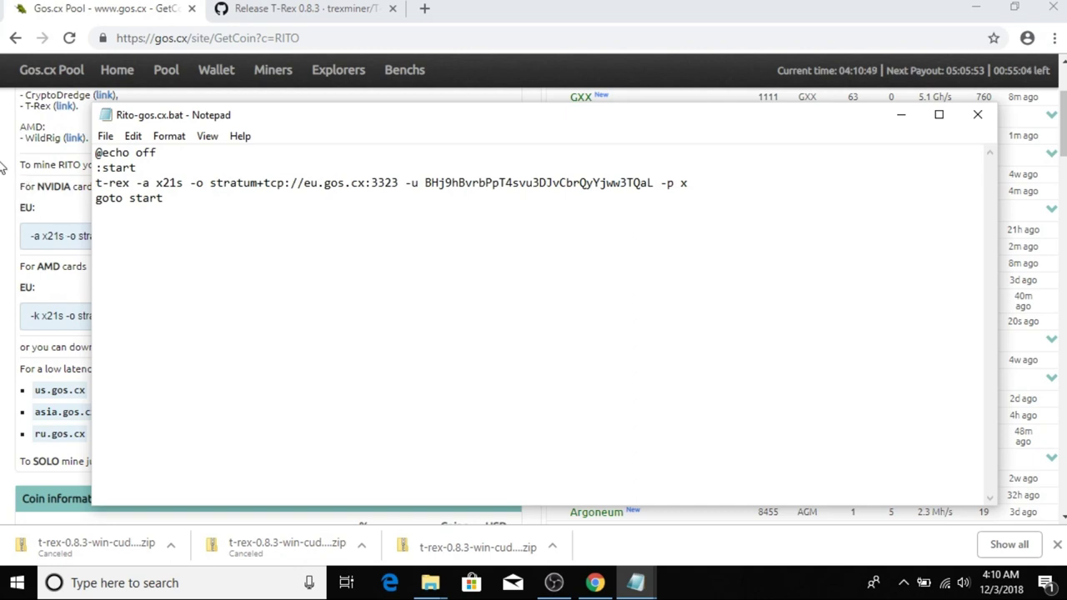
left_click(106, 137)
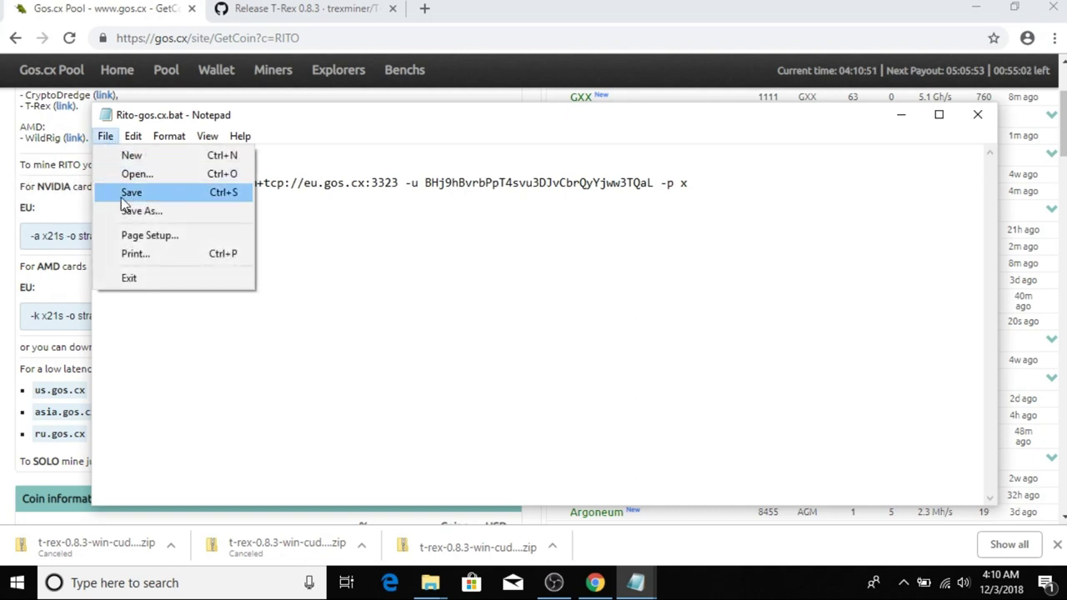
Change eu.gos.cx to us.gos.cx:3323 in the t-rex line, save Rito-gos.cx.bat, and close Notepad.
left_click(342, 227)
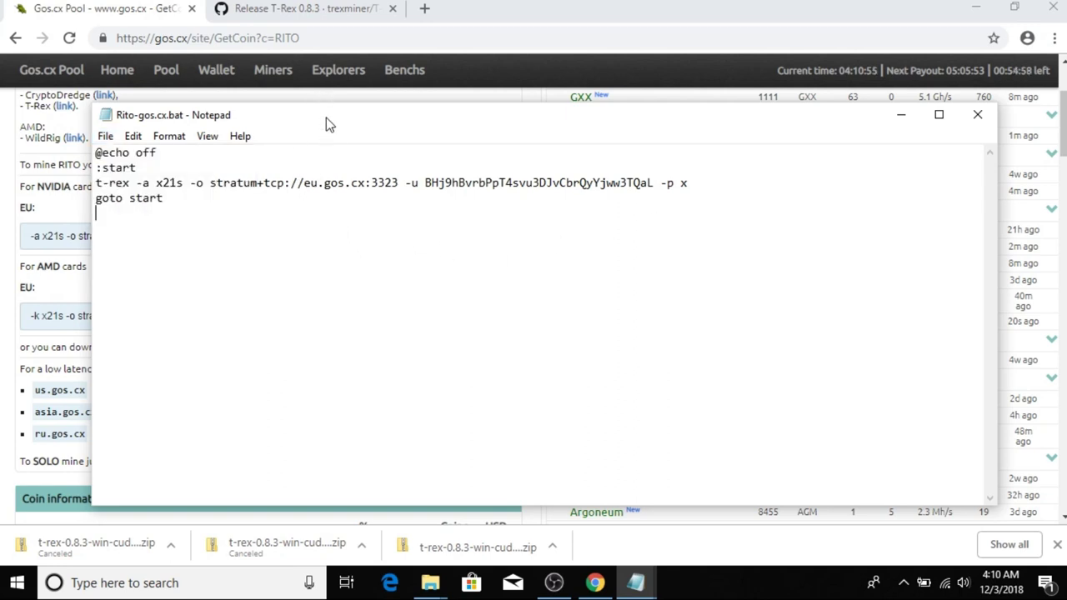
left_click_drag(326, 118, 552, 133)
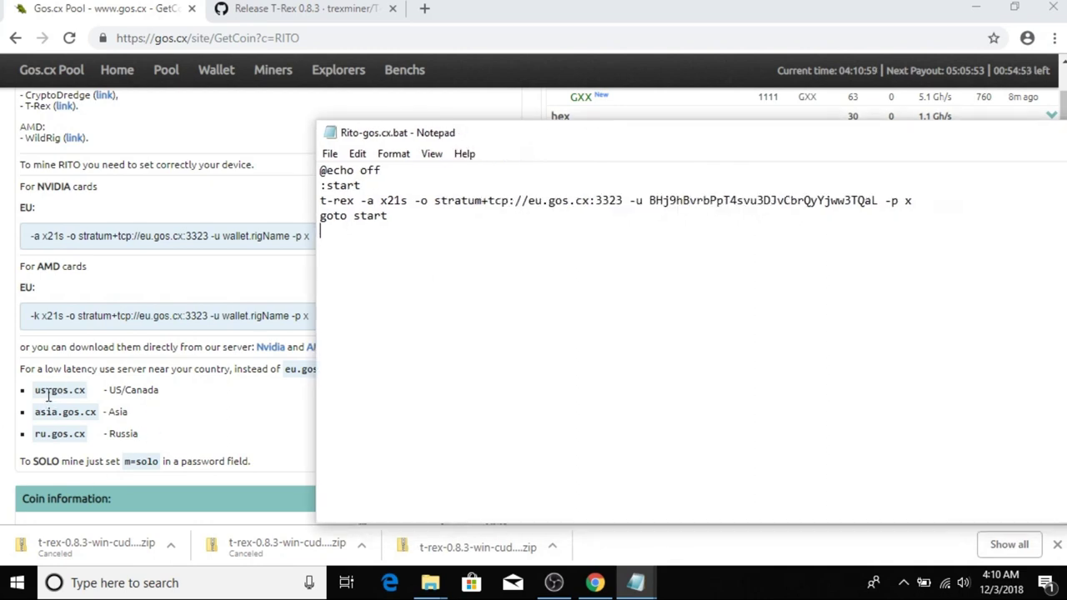
double_click(538, 201)
type("us")
left_click(330, 153)
left_click(354, 212)
left_click_drag(624, 140, 315, 139)
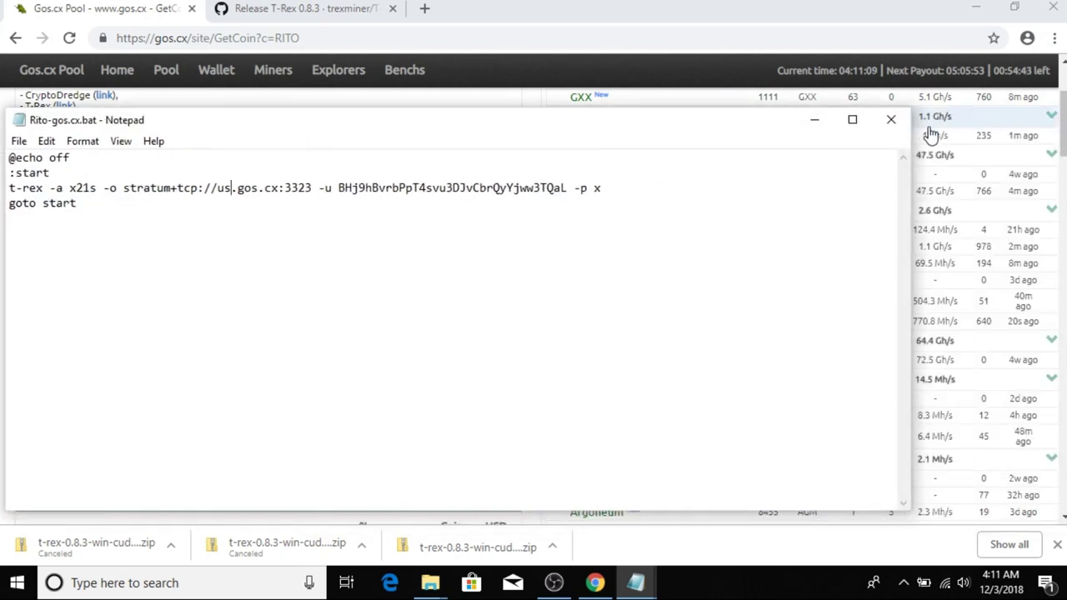
left_click(892, 125)
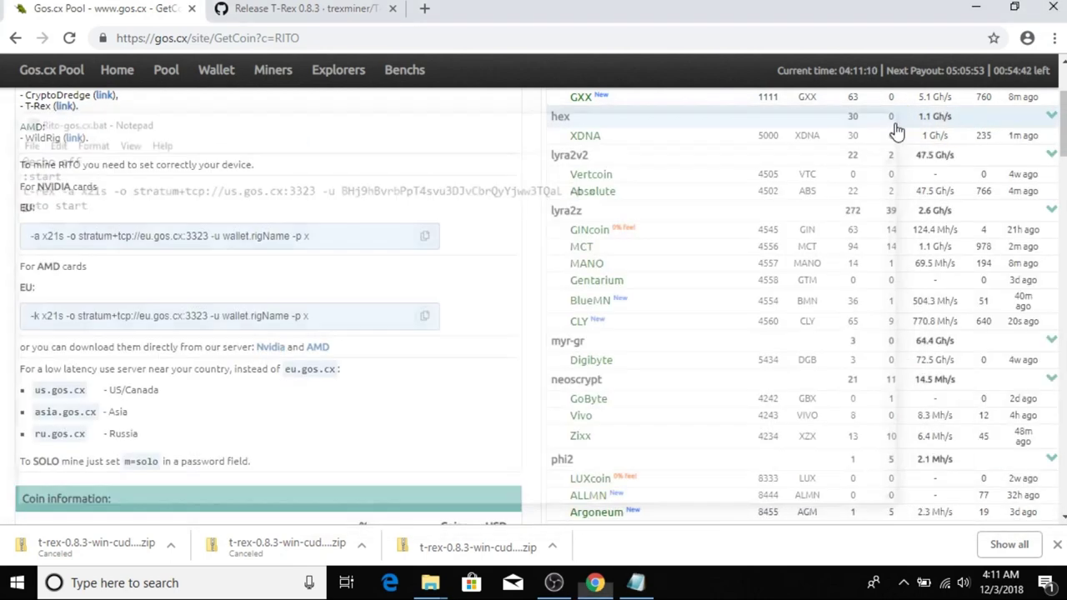
left_click(429, 583)
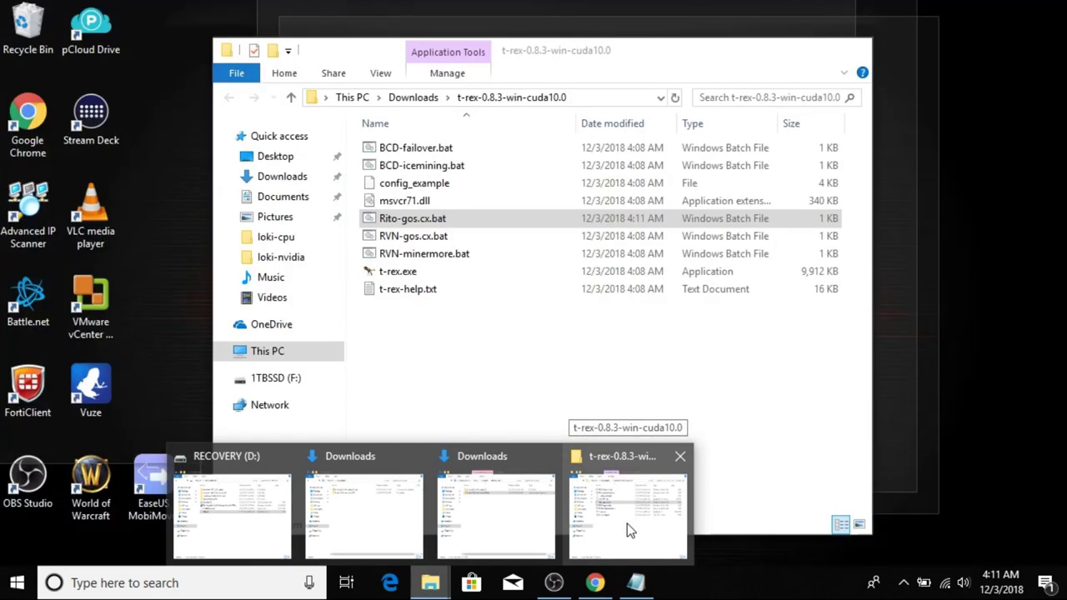
Run Rito-gos.cx.bat from the t-rex-0.8.3-win-cuda10.0 folder to start the miner.
left_click(627, 524)
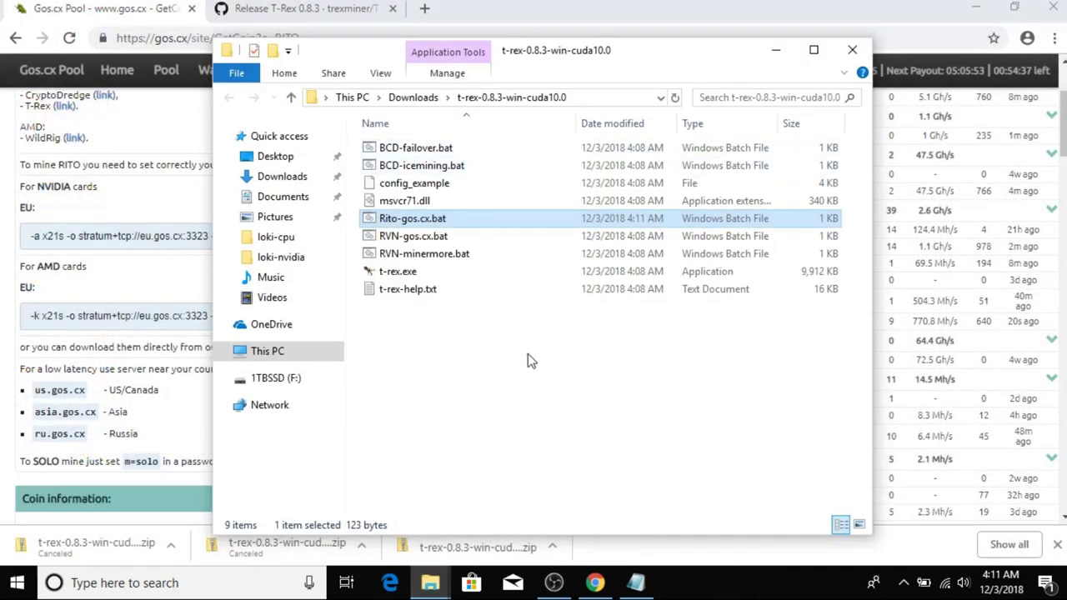
double_click(409, 219)
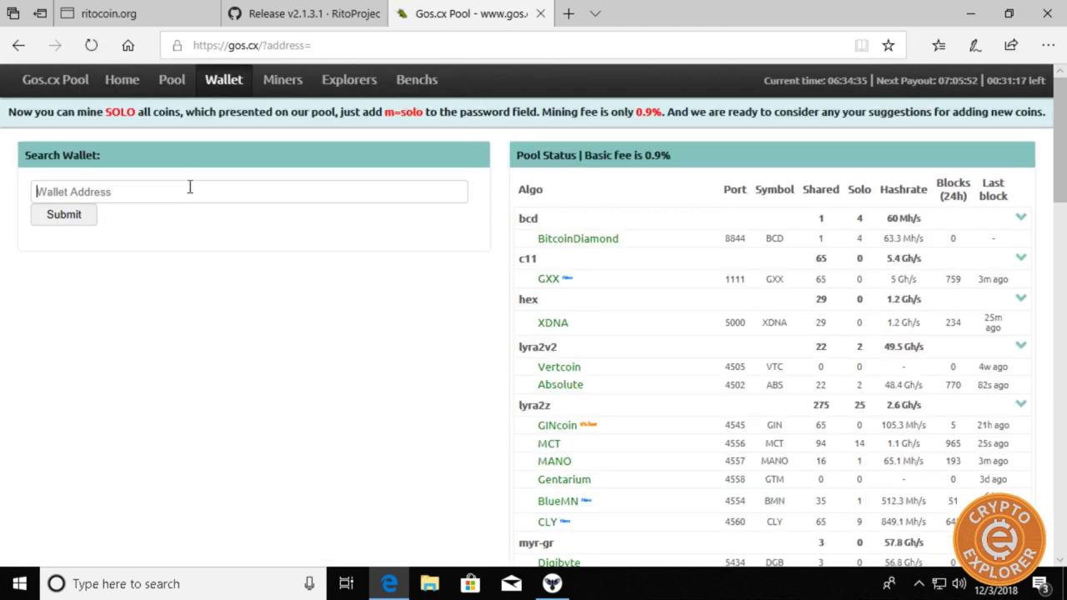
Search the pasted wallet address on Gos.cx and check the 0.392 RITO earnings and t-rex worker.
key("ctrl+v")
left_click(81, 215)
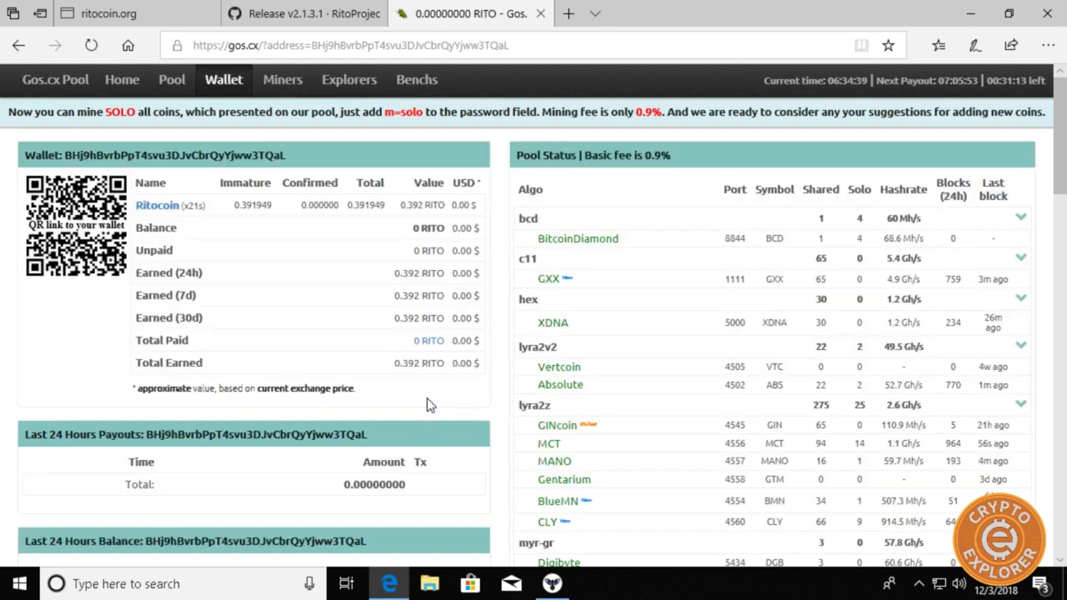
scroll(268, 343, "down", 5)
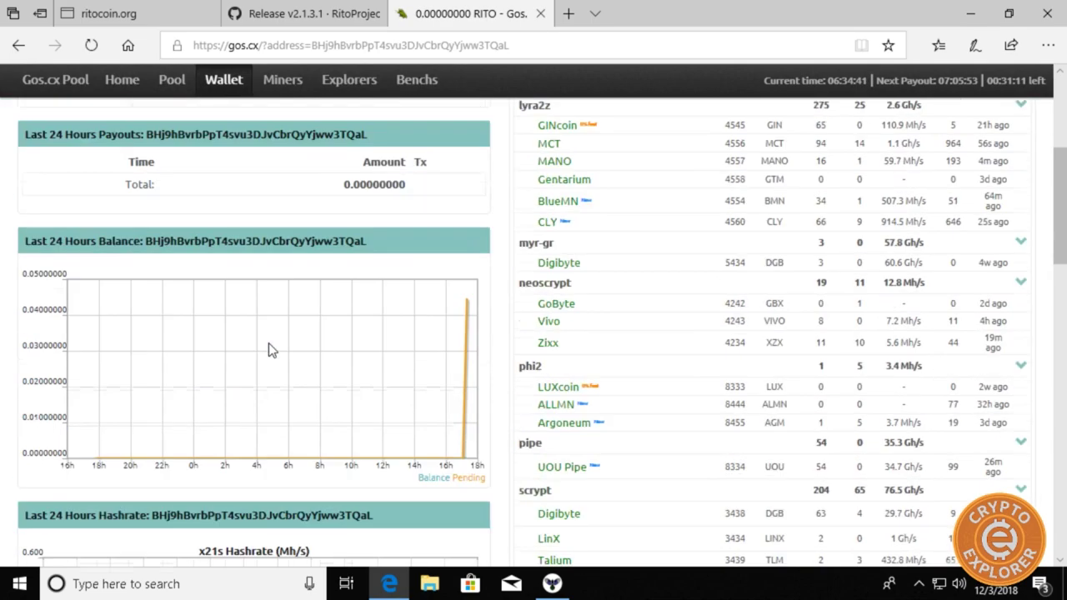
scroll(268, 343, "down", 10)
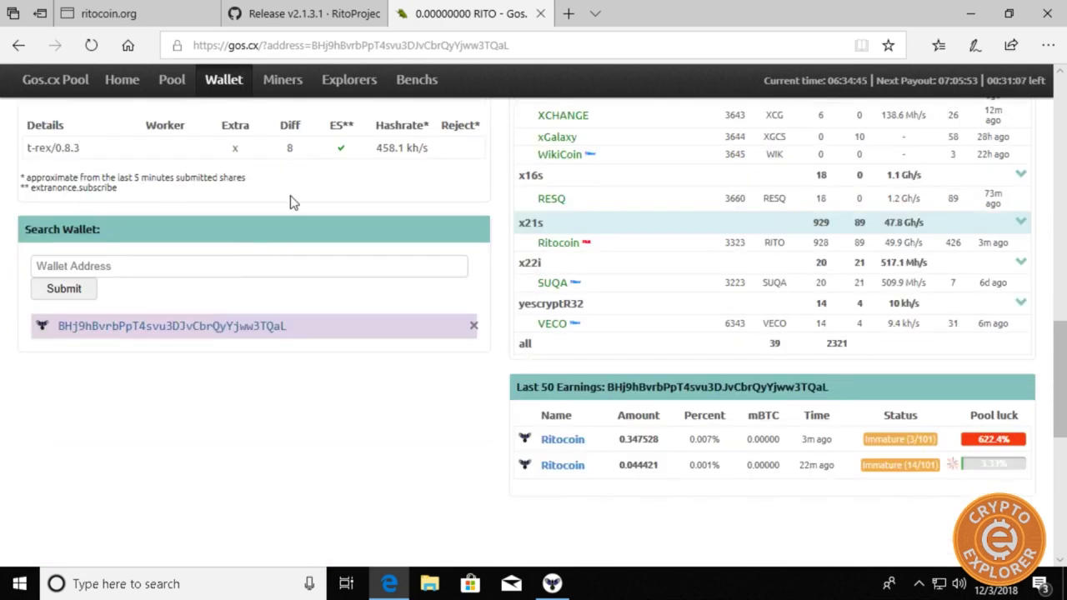
scroll(292, 203, "up", 1)
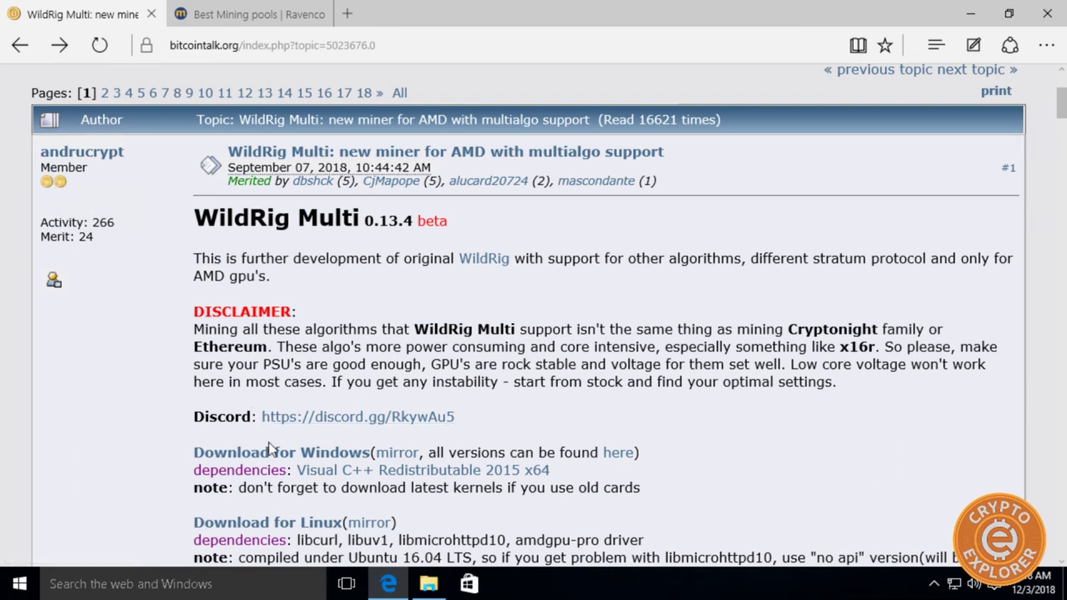
Review the RX580 benchmarks, then download wildrig-multi-0.13.4-beta via the Windows mirror link.
scroll(267, 446, "down", 3)
scroll(334, 411, "down", 4)
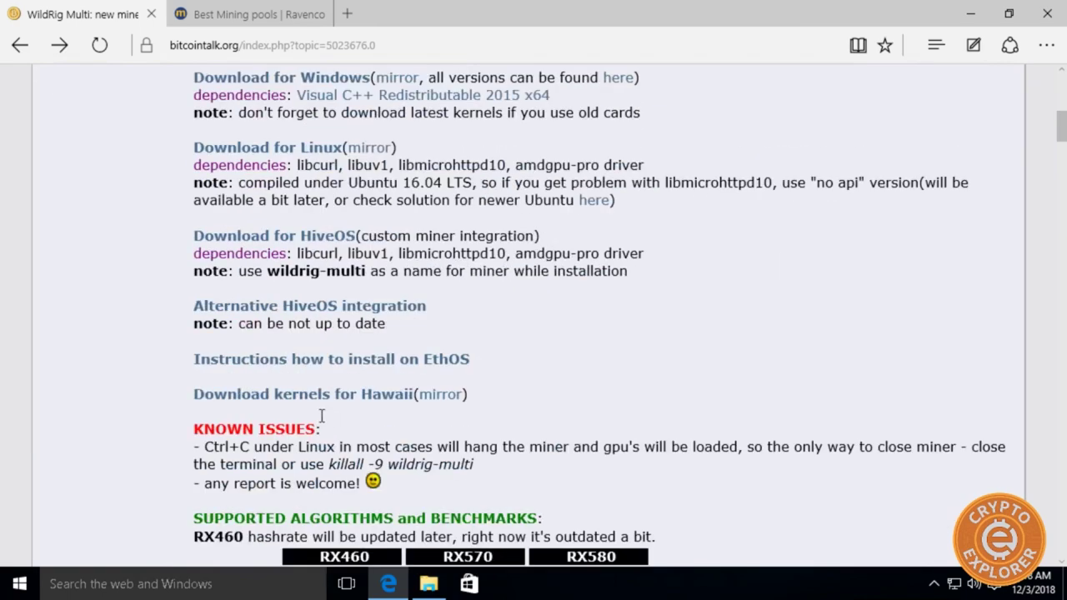
scroll(321, 415, "down", 8)
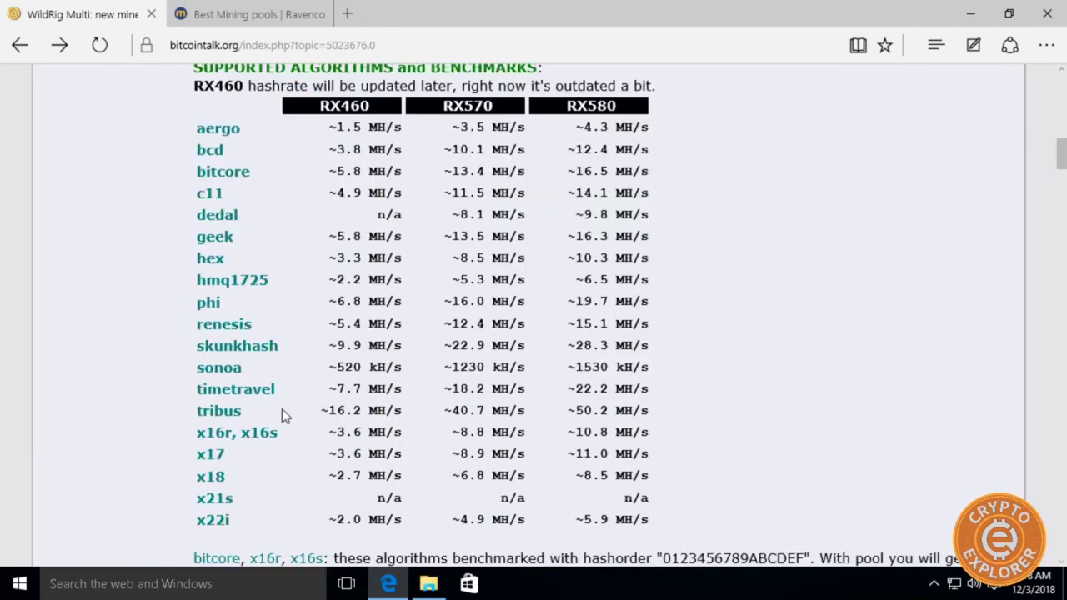
scroll(279, 411, "down", 3)
scroll(275, 407, "up", 15)
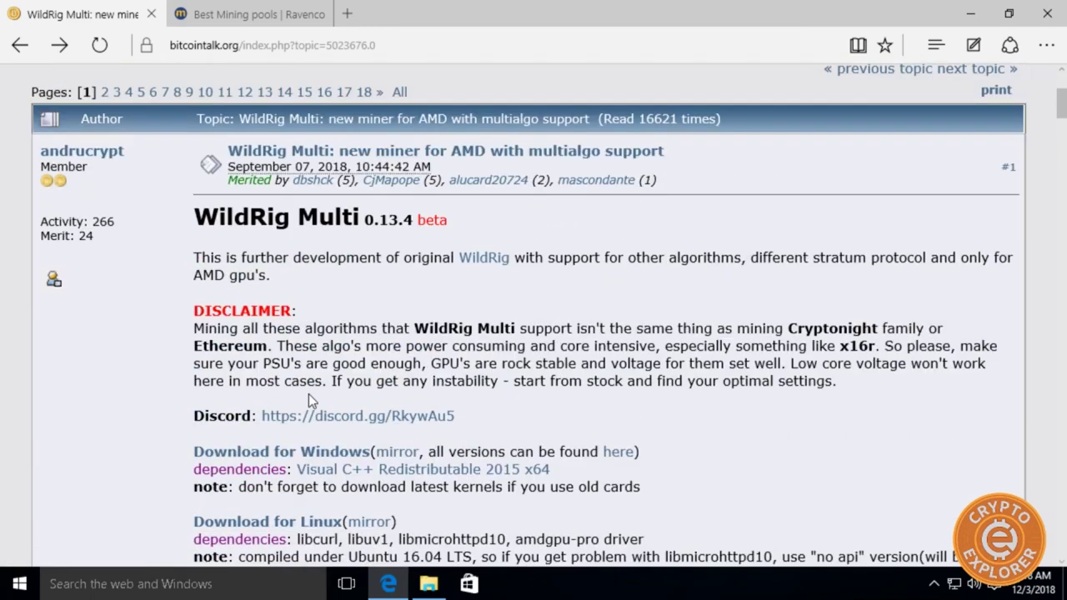
scroll(309, 393, "down", 3)
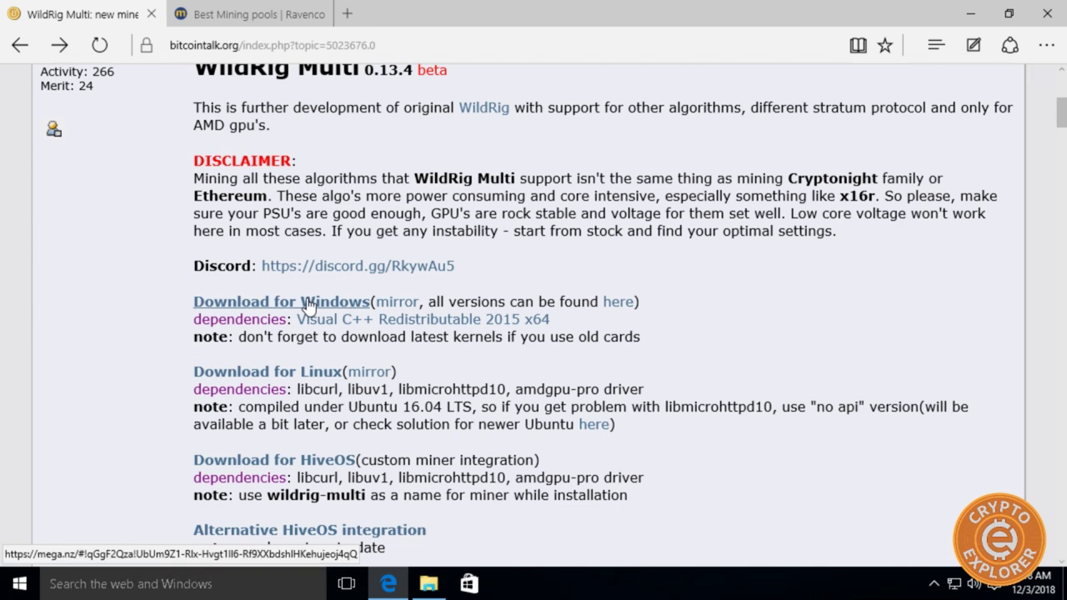
left_click(394, 304)
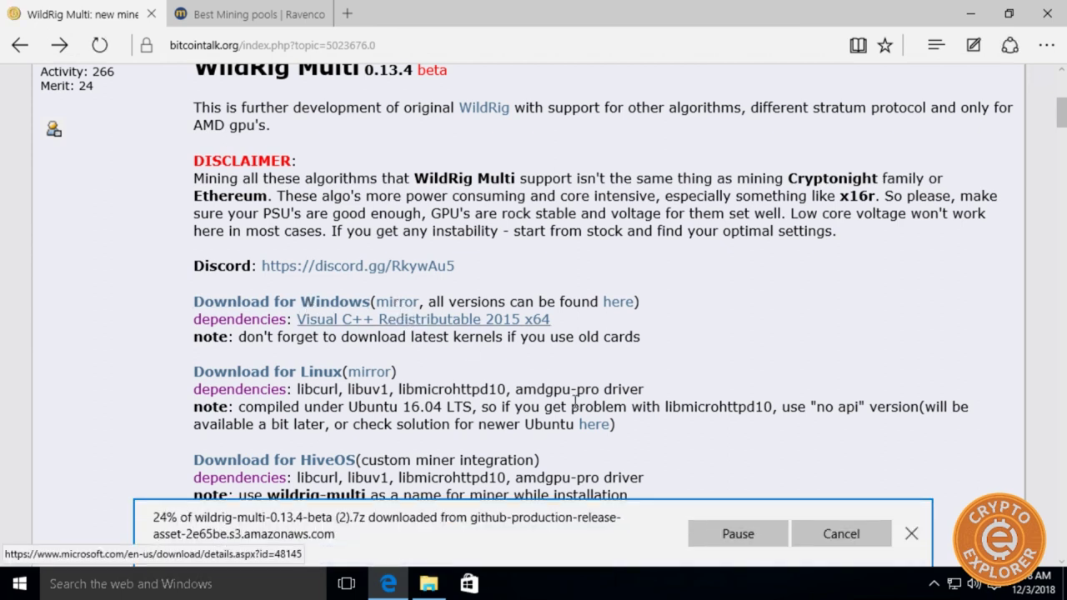
left_click(911, 545)
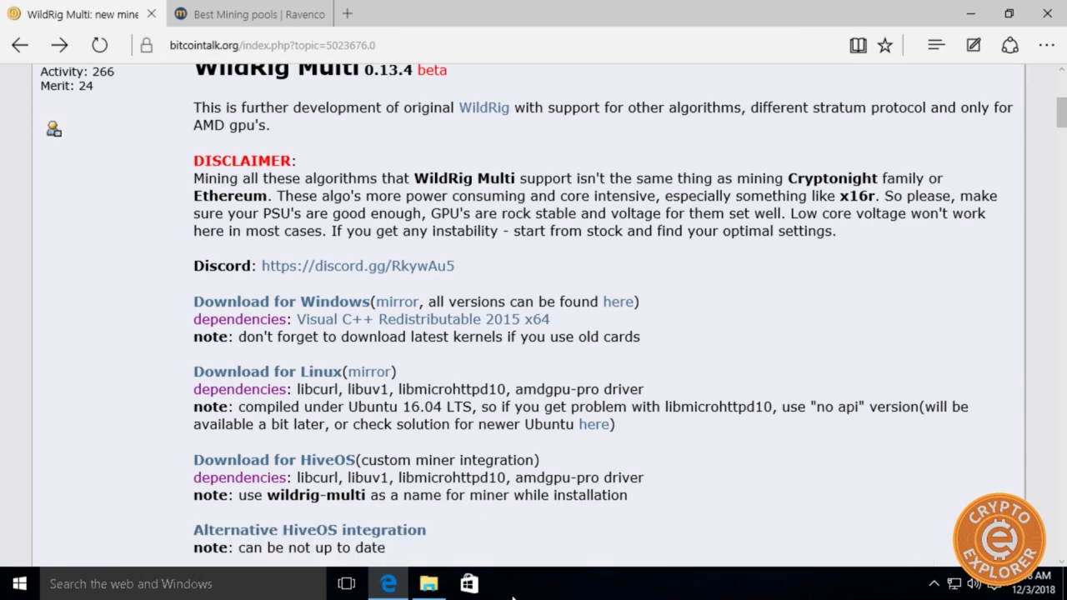
Delete the duplicate (1) and (2) WildRig .7z downloads from the Downloads folder.
left_click(433, 587)
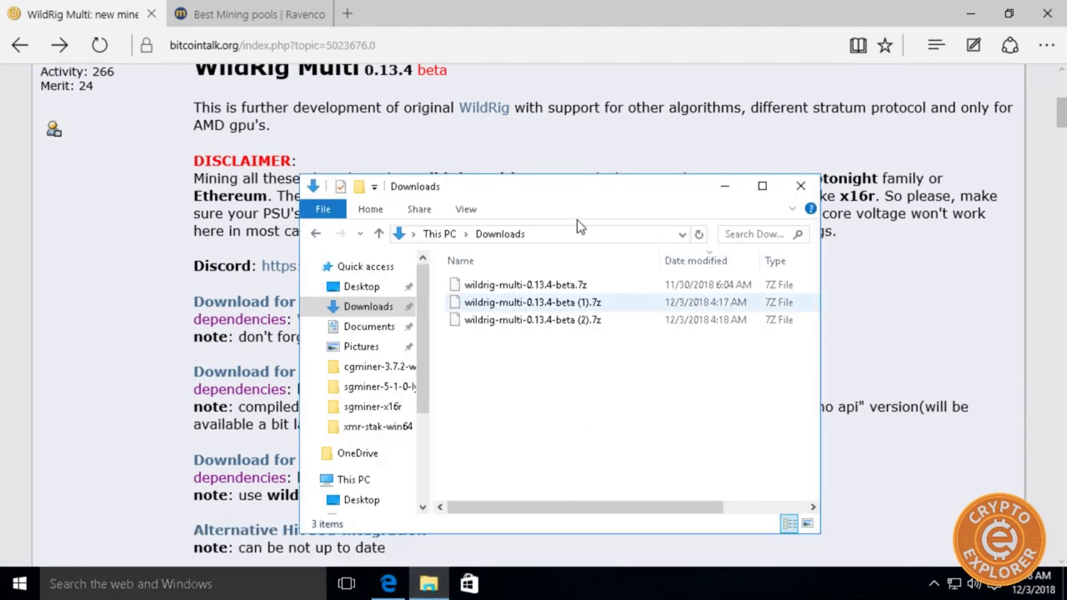
left_click_drag(717, 389, 499, 303)
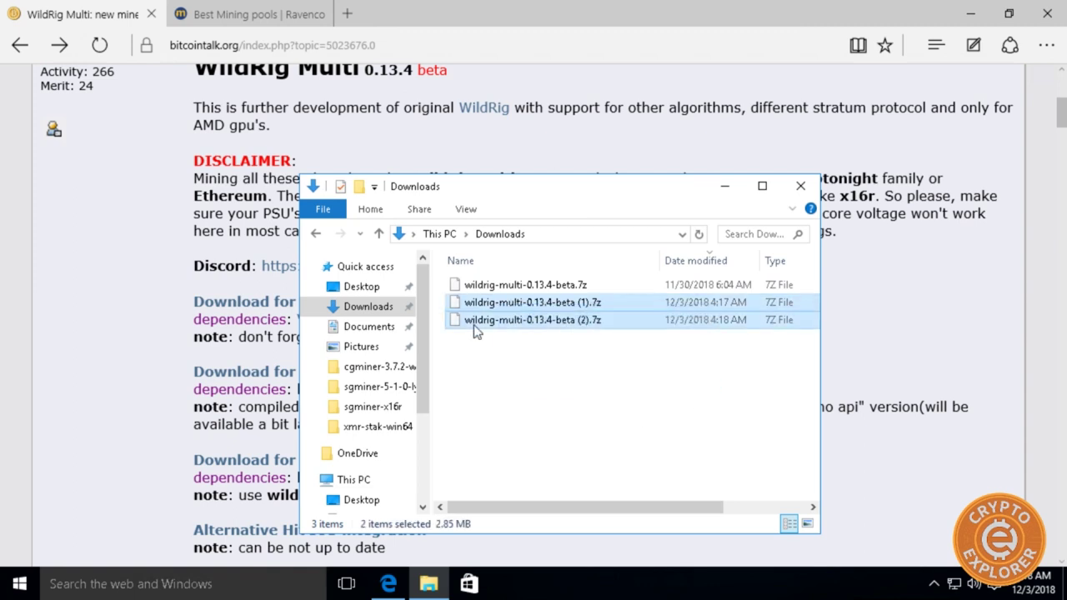
key("Delete")
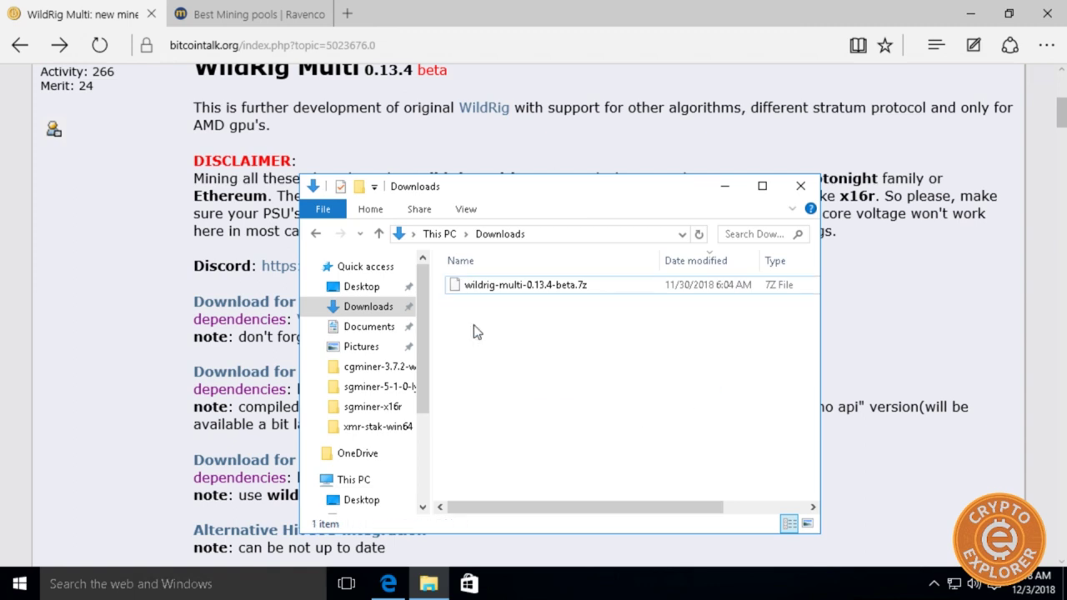
Extract wildrig-multi-0.13.4-beta.7z into its own folder with 7-Zip.
left_click(473, 290)
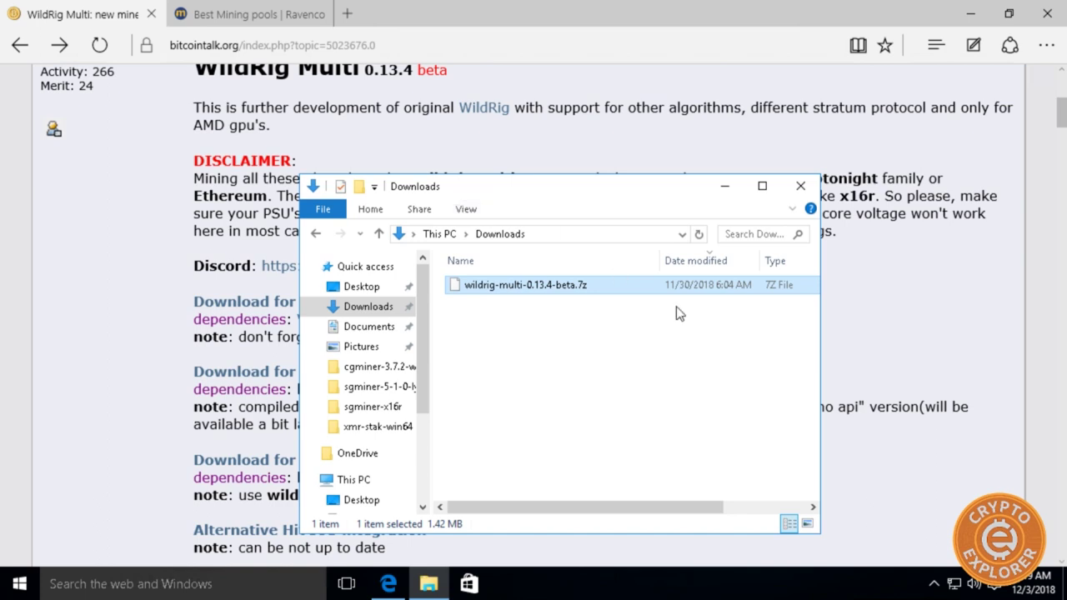
right_click(544, 285)
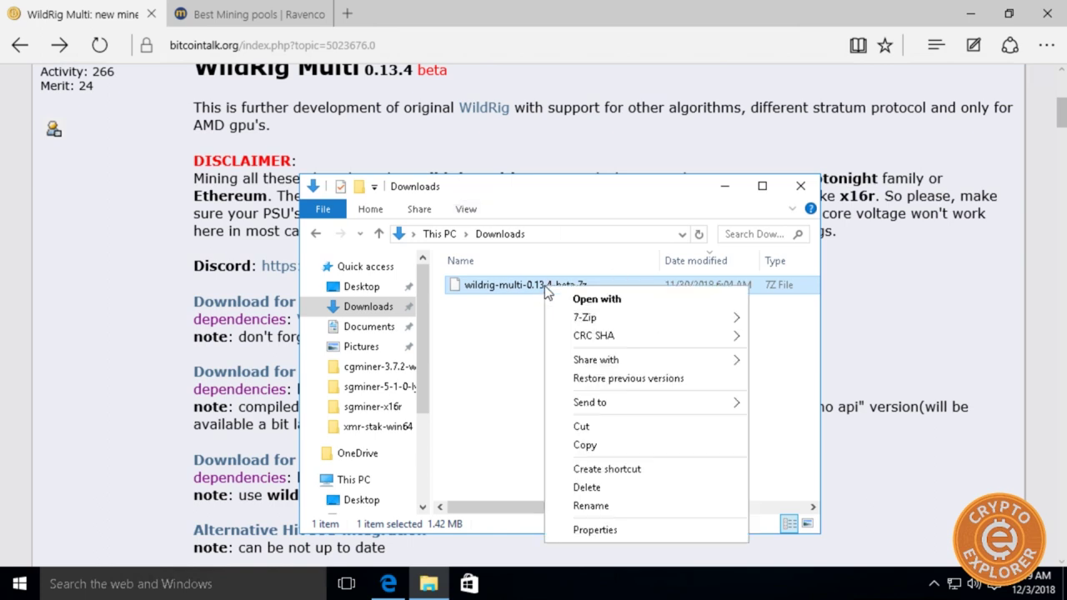
mouse_move(598, 316)
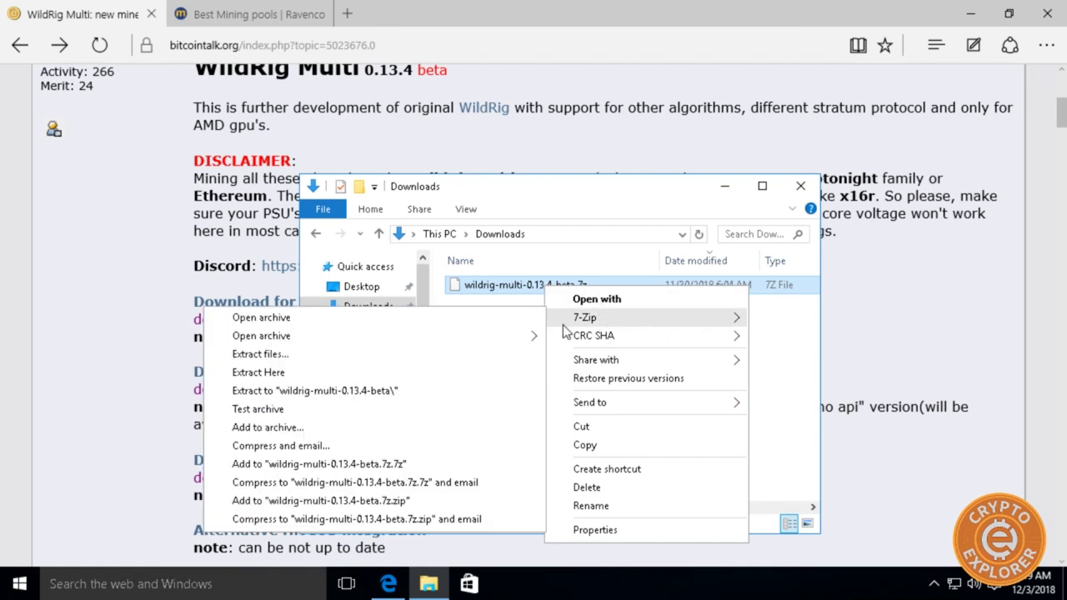
left_click(425, 391)
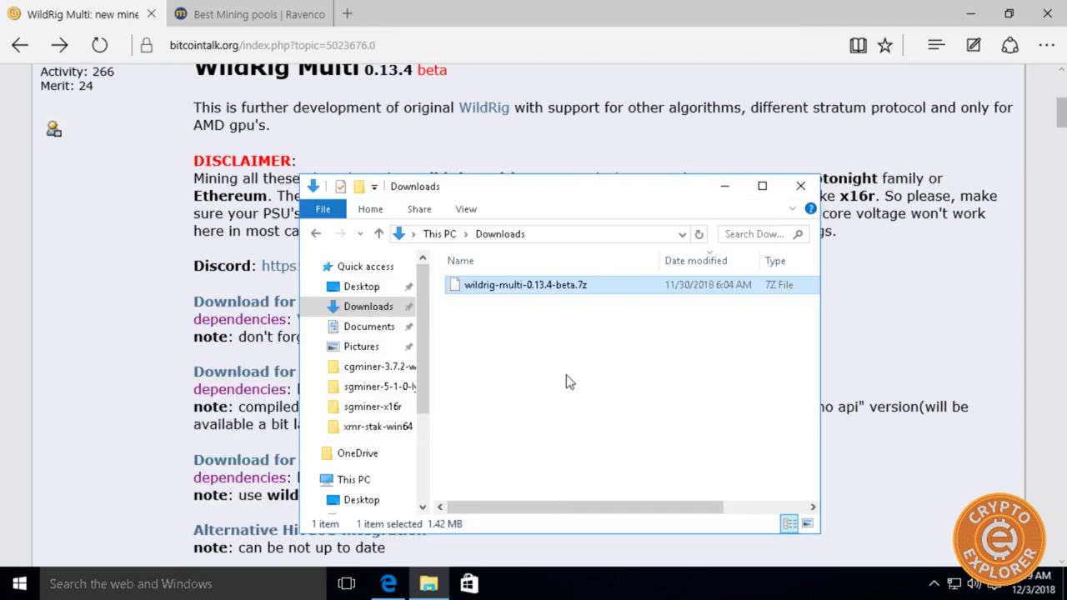
In the extracted wildrig-multi-0.13.4-beta folder, make a copy of start.bat.
double_click(505, 307)
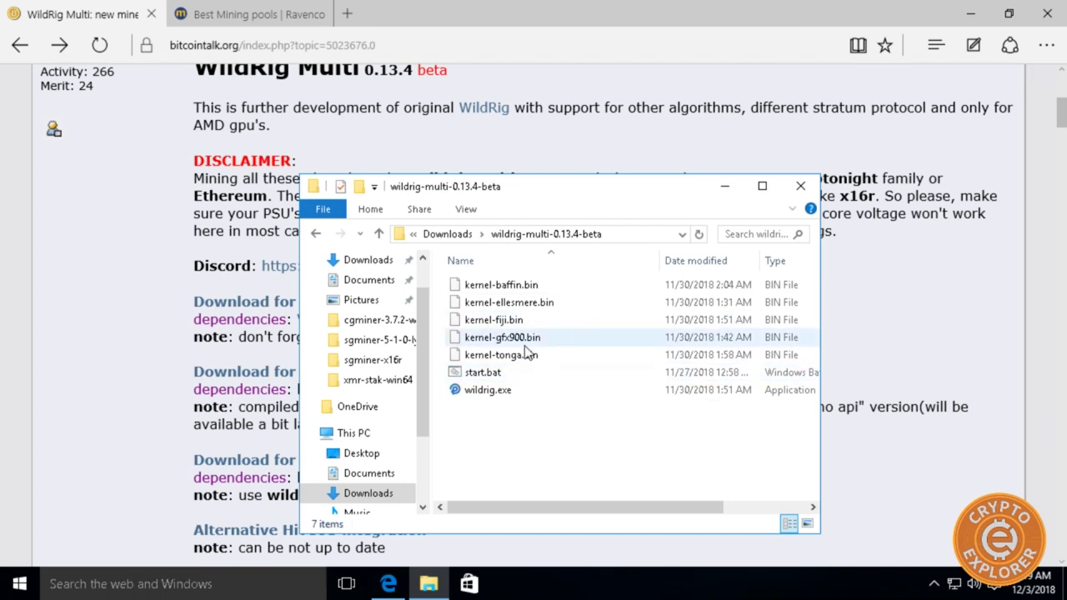
right_click(492, 377)
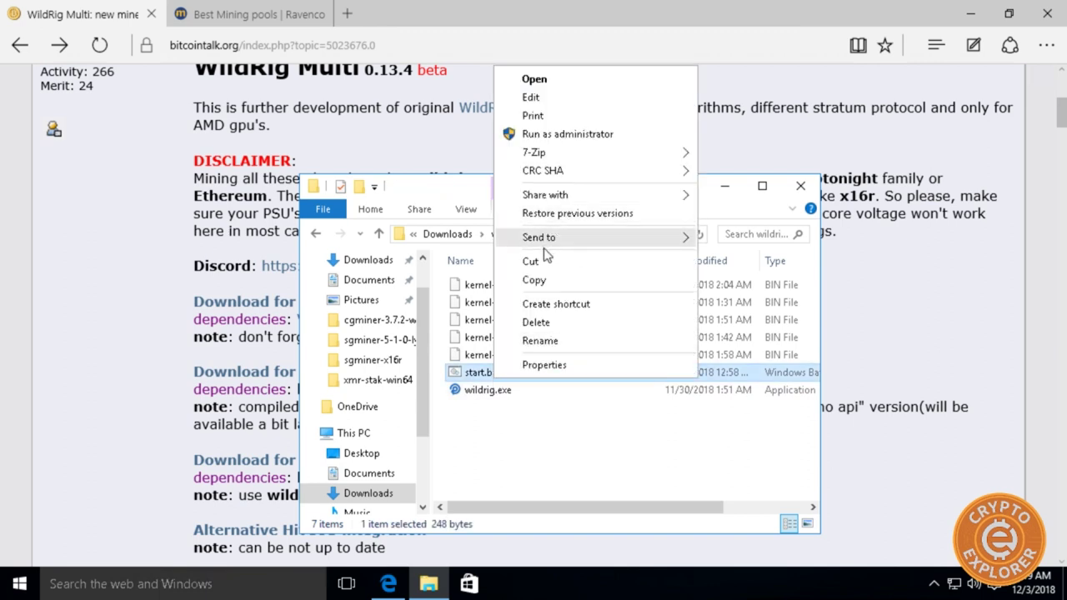
left_click(534, 280)
right_click(503, 423)
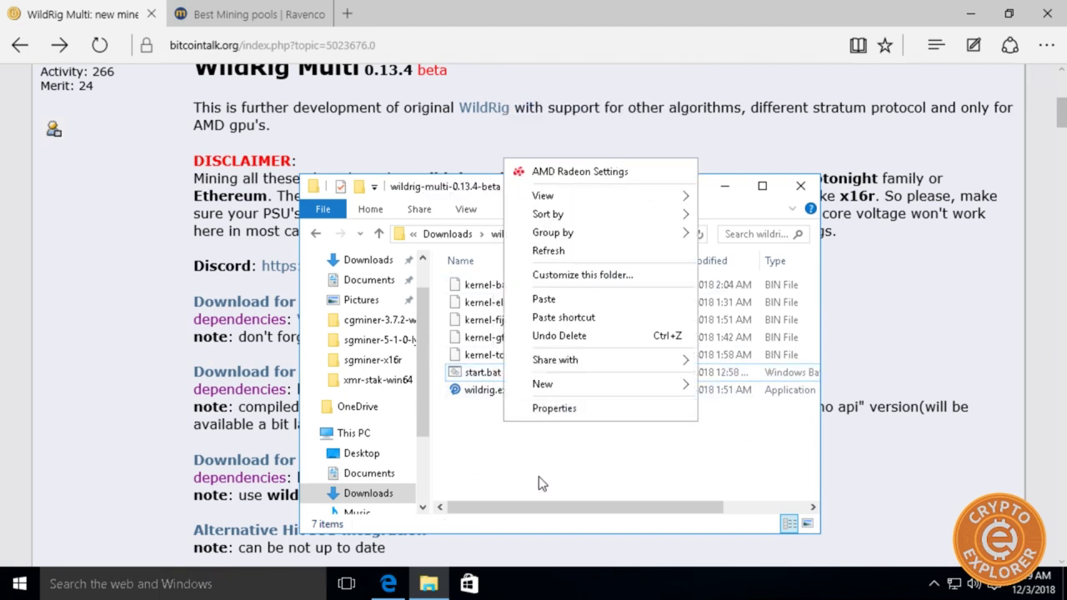
left_click(574, 299)
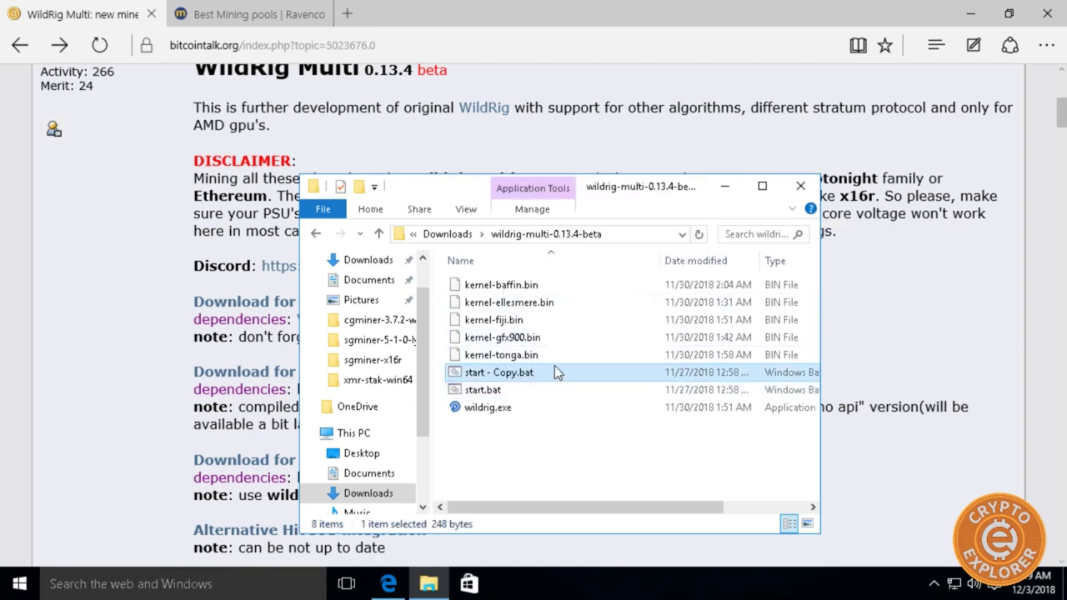
Rename the start.bat copy to Rito-gos.cx.bat and open it in Notepad.
left_click(498, 372)
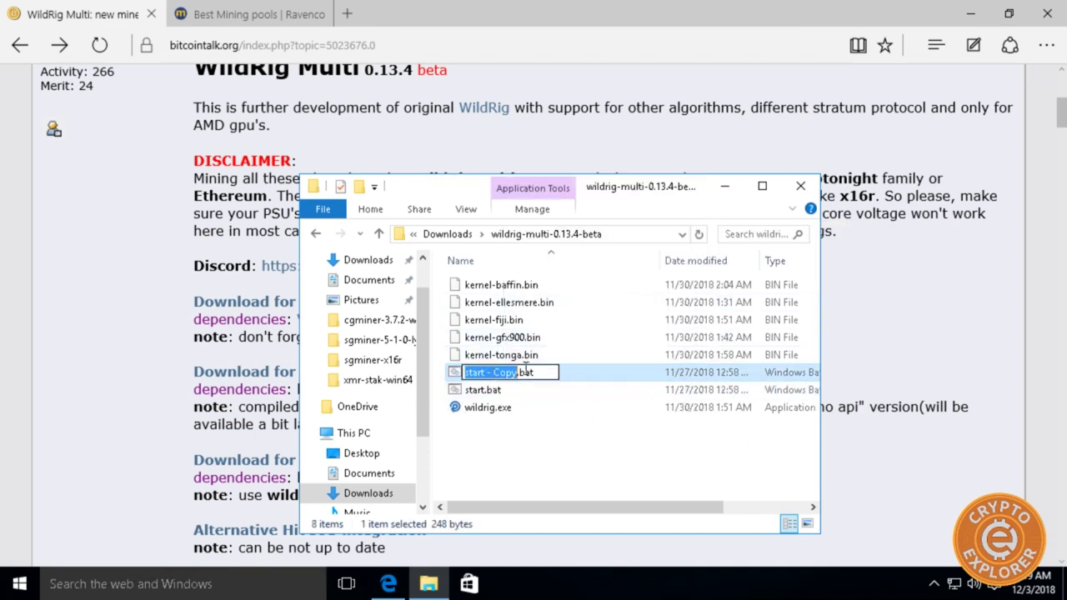
right_click(525, 371)
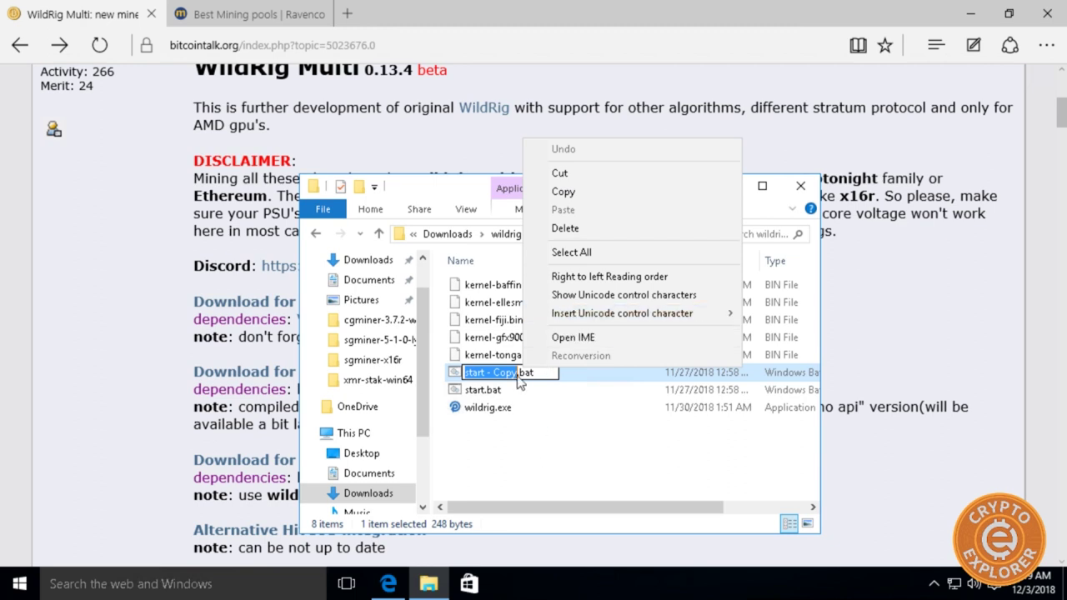
left_click(520, 382)
right_click(503, 376)
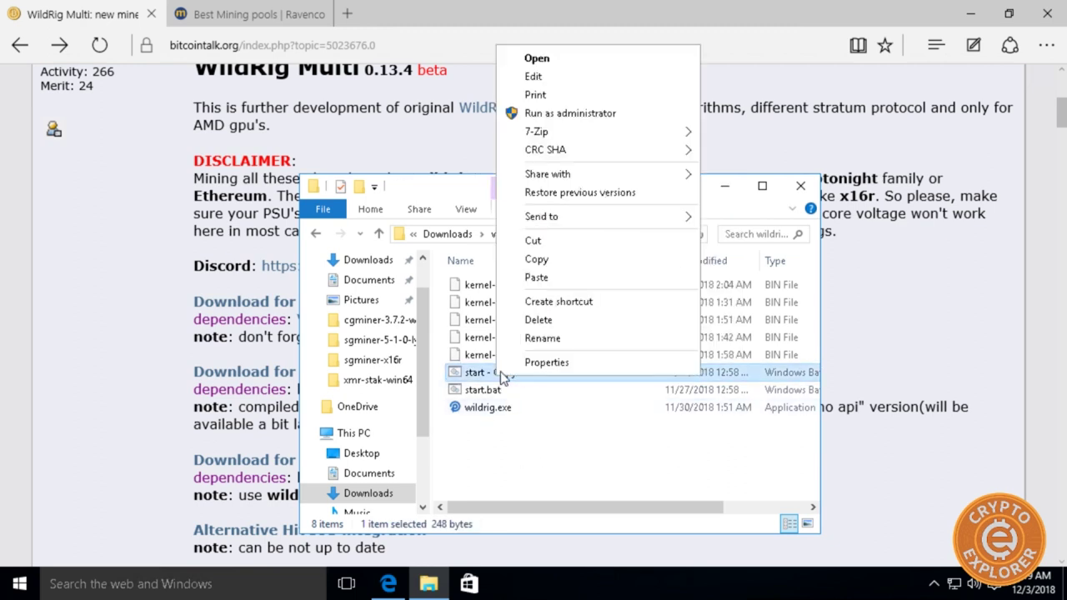
left_click(543, 338)
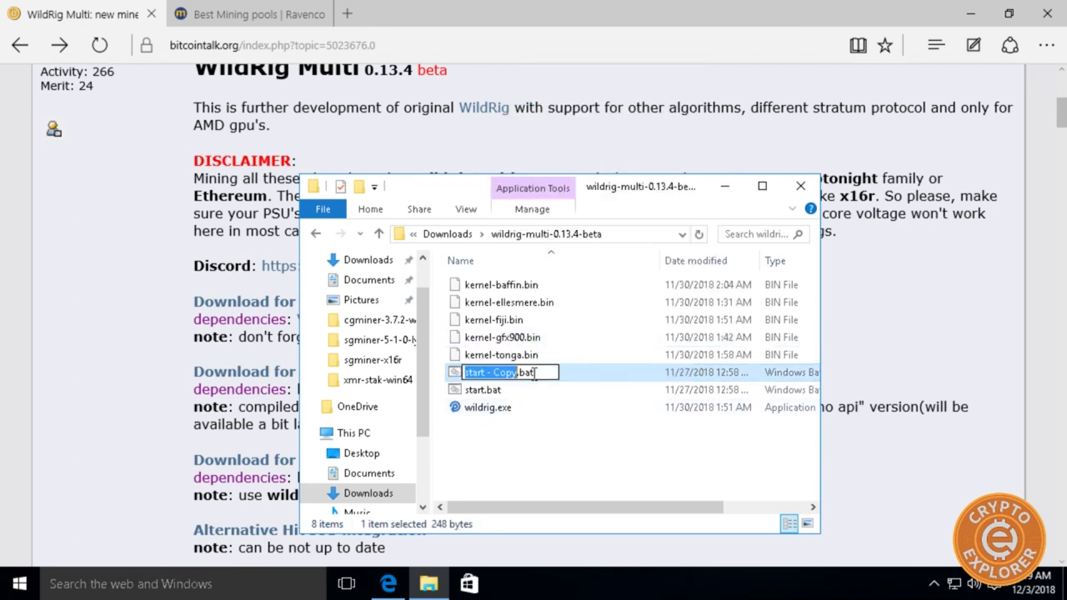
key("BackSpace")
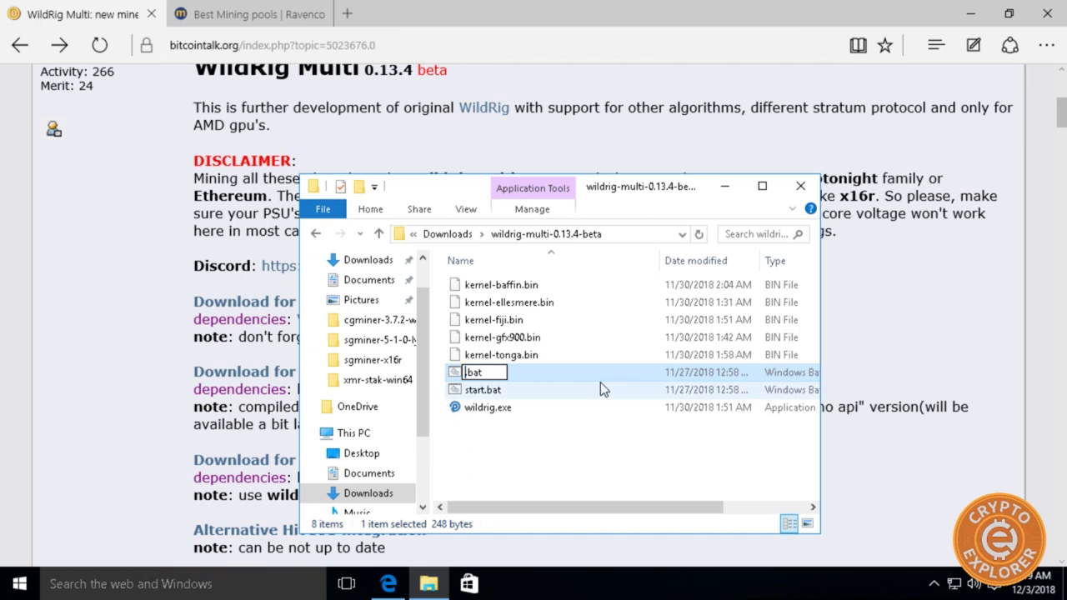
type("Rito-")
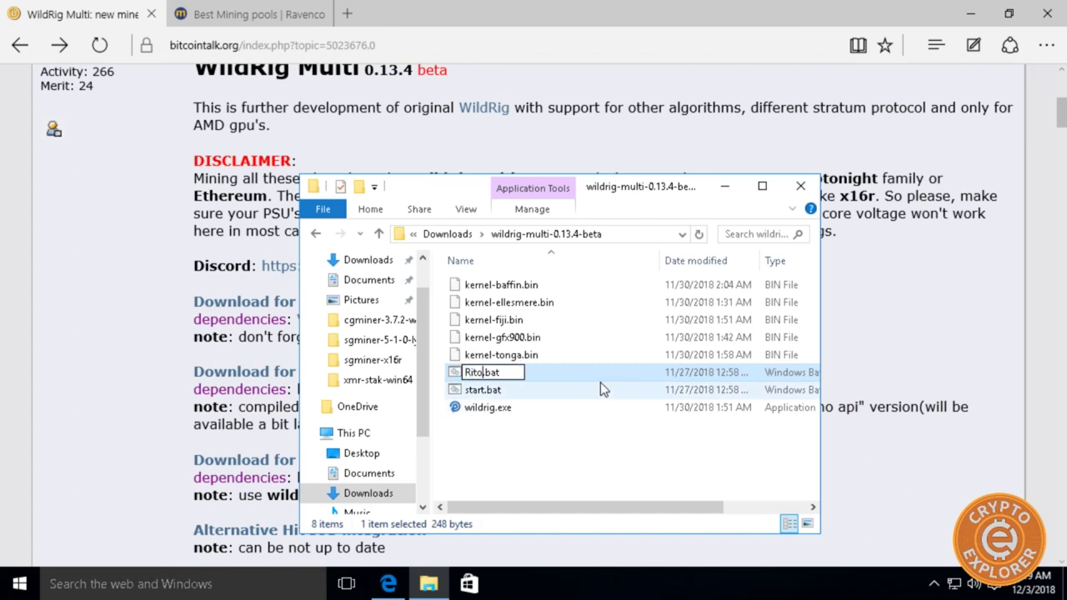
type("gos")
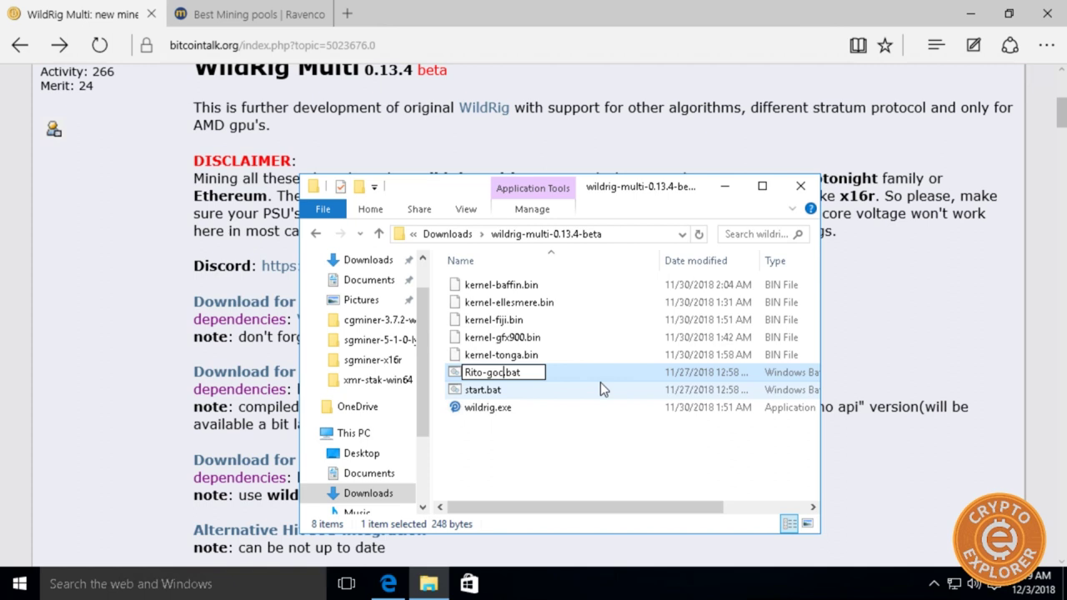
type(".cx")
left_click(520, 481)
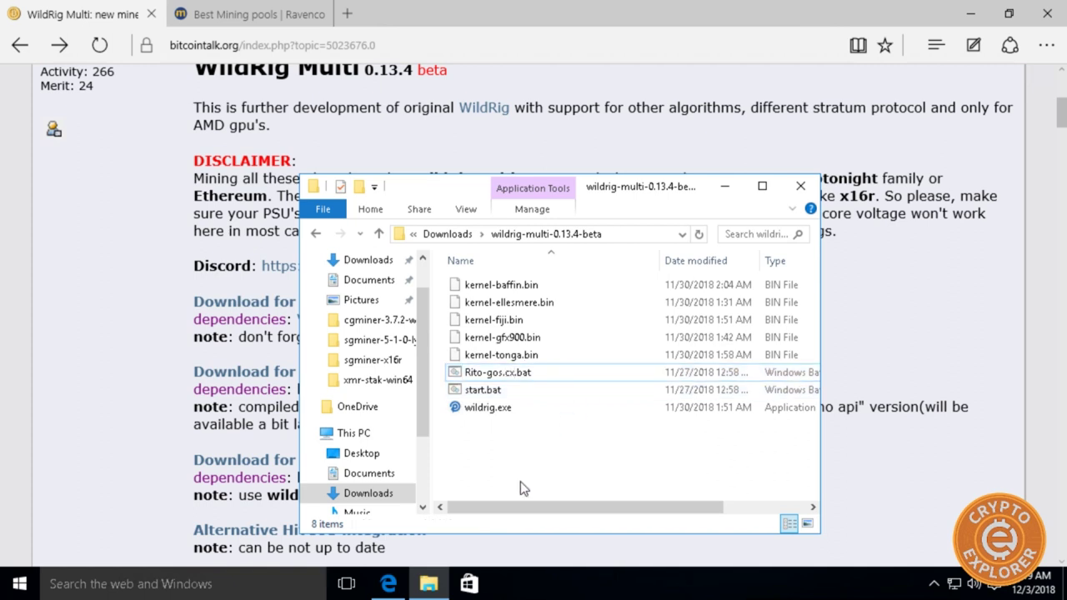
right_click(489, 372)
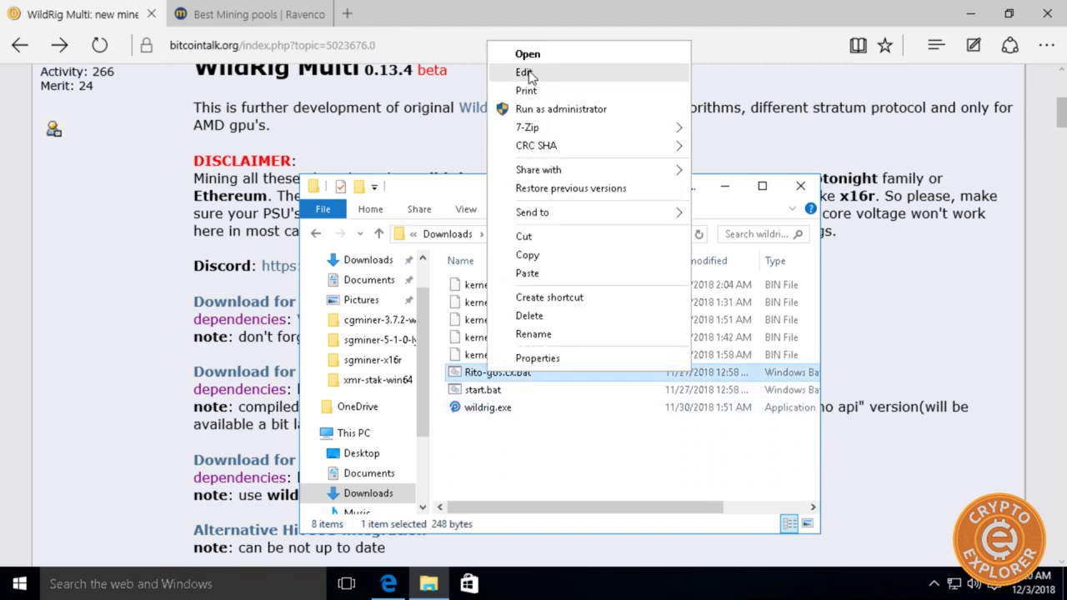
left_click(526, 73)
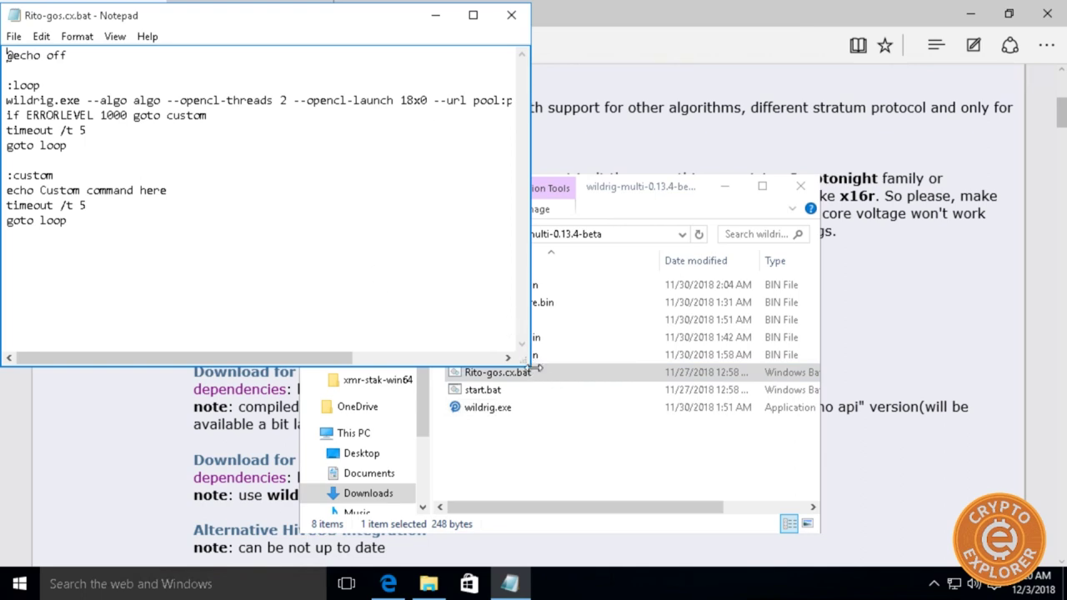
Widen the Notepad window and replace the algo placeholder after --algo with x21s.
left_click_drag(530, 364, 893, 451)
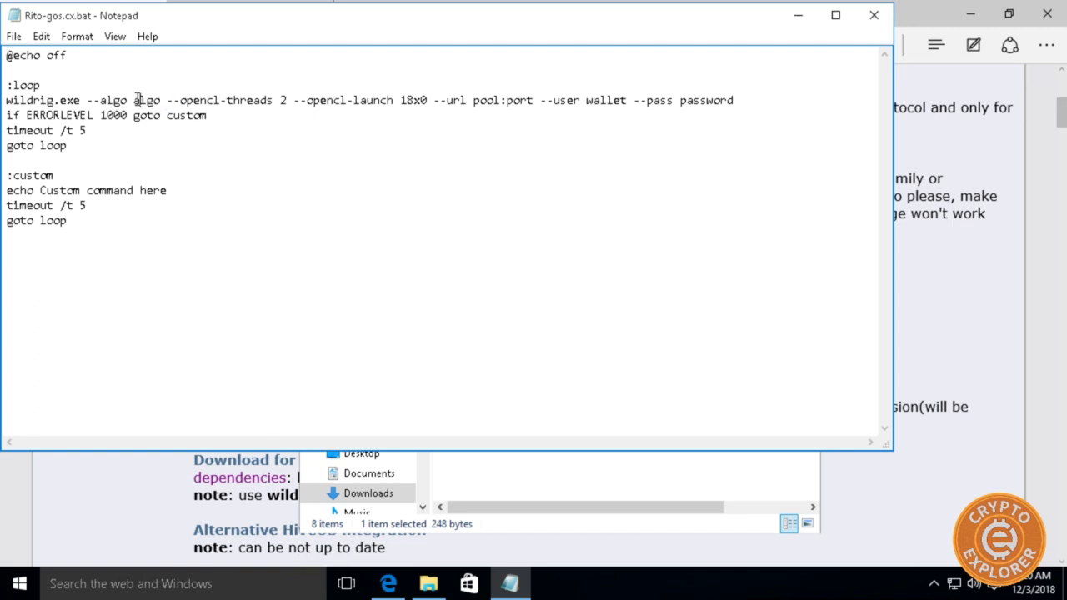
left_click_drag(140, 100, 172, 101)
left_click_drag(162, 100, 137, 101)
type("x21s")
left_click(409, 99)
left_click(158, 476)
Find the x21s row in the WildRig OPTIMAL PARAMETERS table, noting 20x0 for the RX580.
scroll(179, 284, "down", 6)
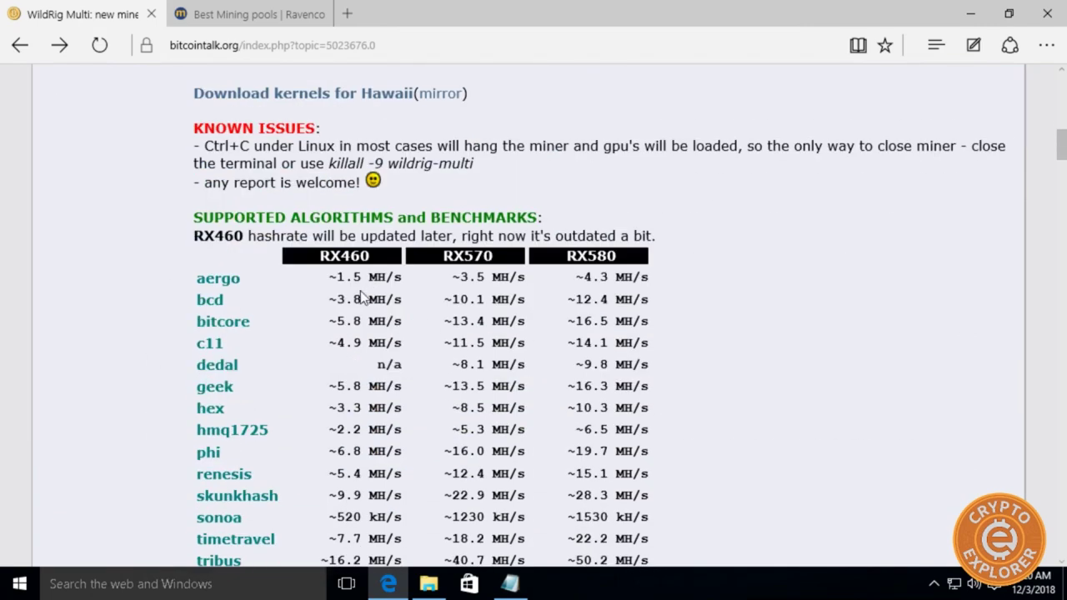
scroll(399, 288, "down", 4)
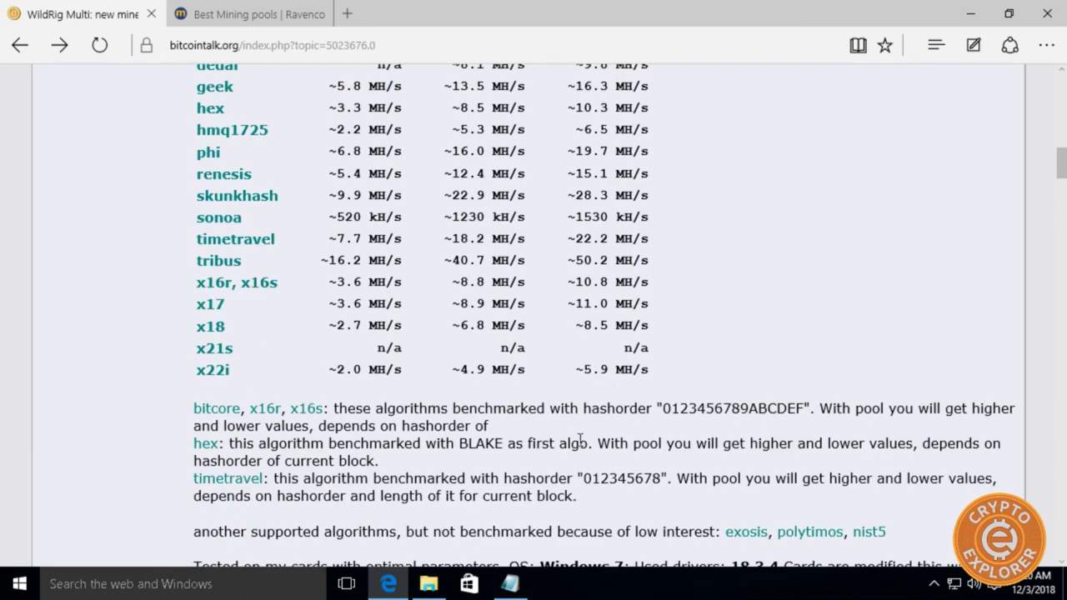
scroll(491, 425, "down", 2)
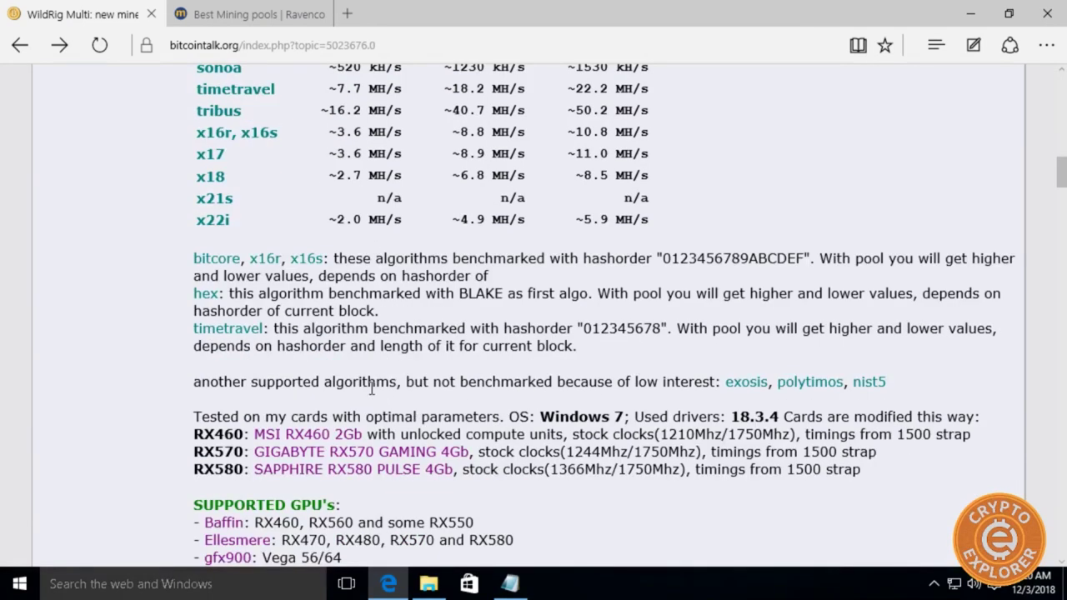
scroll(371, 389, "down", 6)
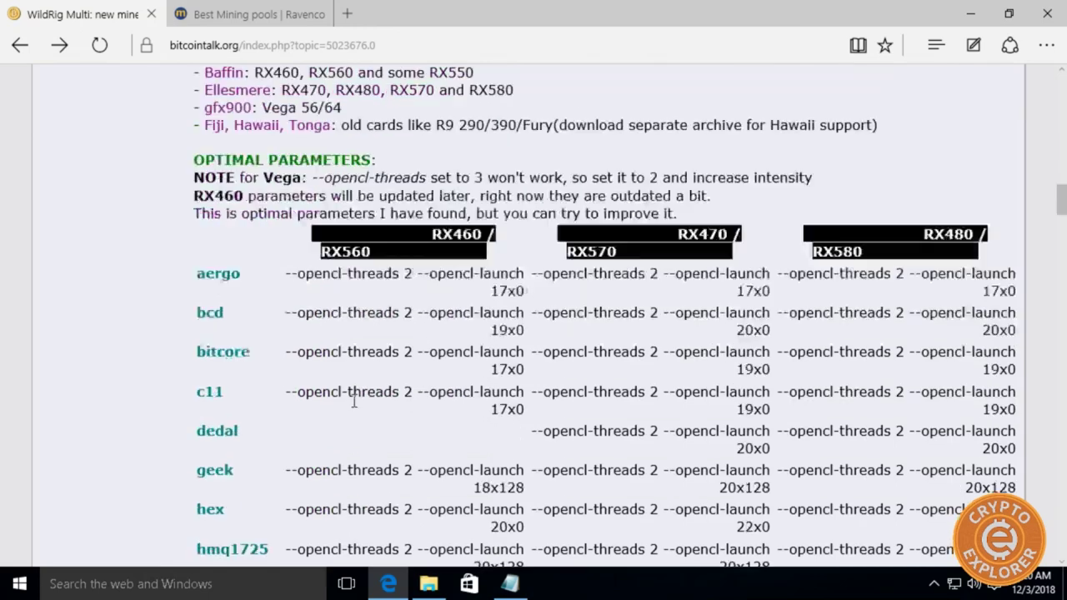
scroll(354, 402, "down", 1)
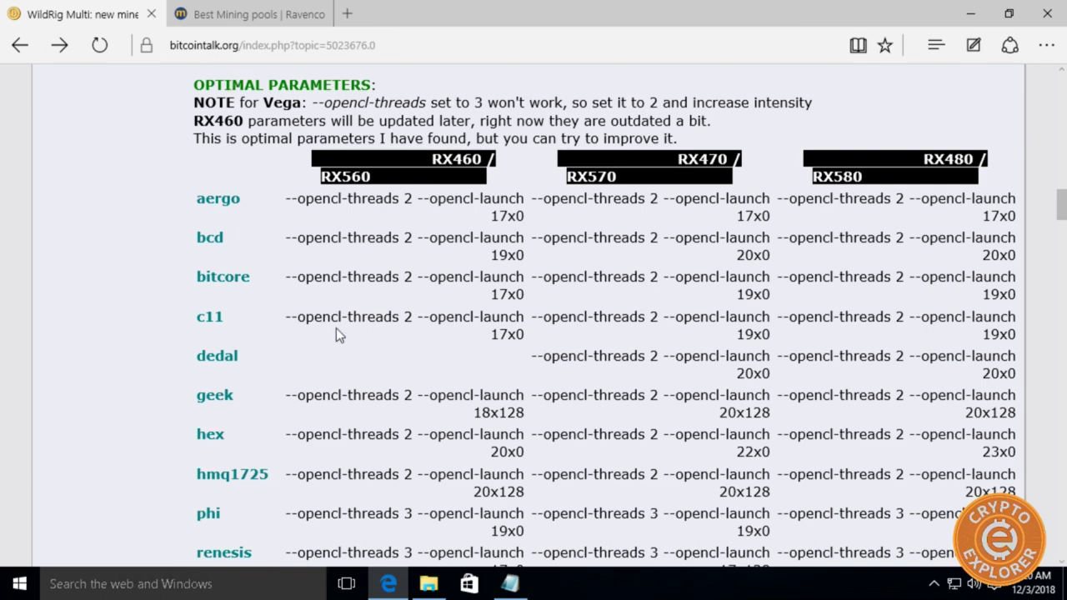
scroll(332, 296, "down", 5)
scroll(301, 405, "down", 1)
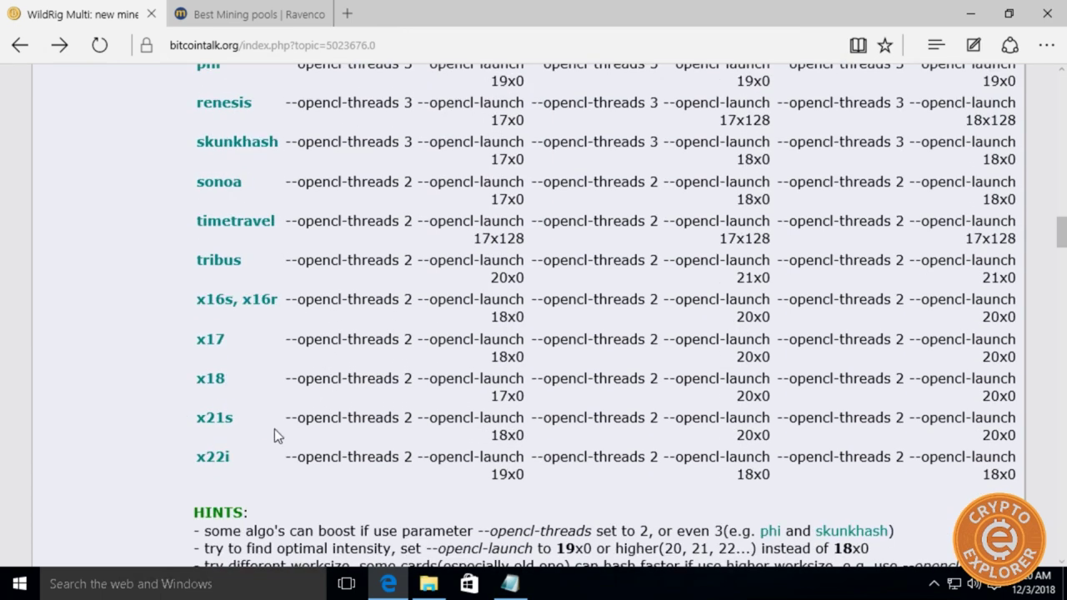
left_click_drag(188, 419, 594, 421)
left_click(594, 421)
scroll(659, 400, "up", 7)
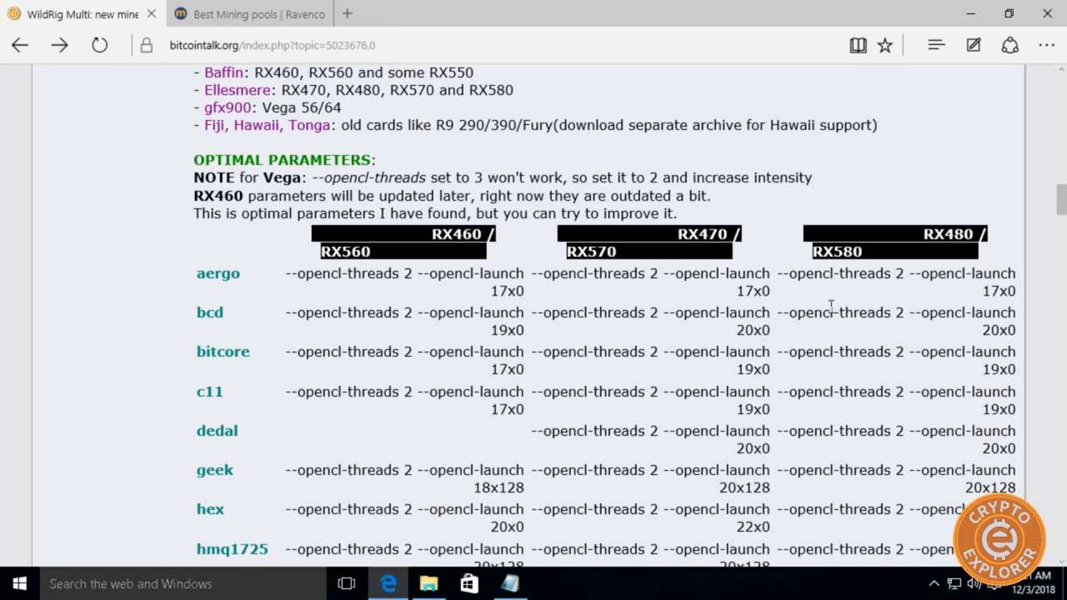
left_click_drag(828, 243, 834, 250)
scroll(822, 384, "down", 7)
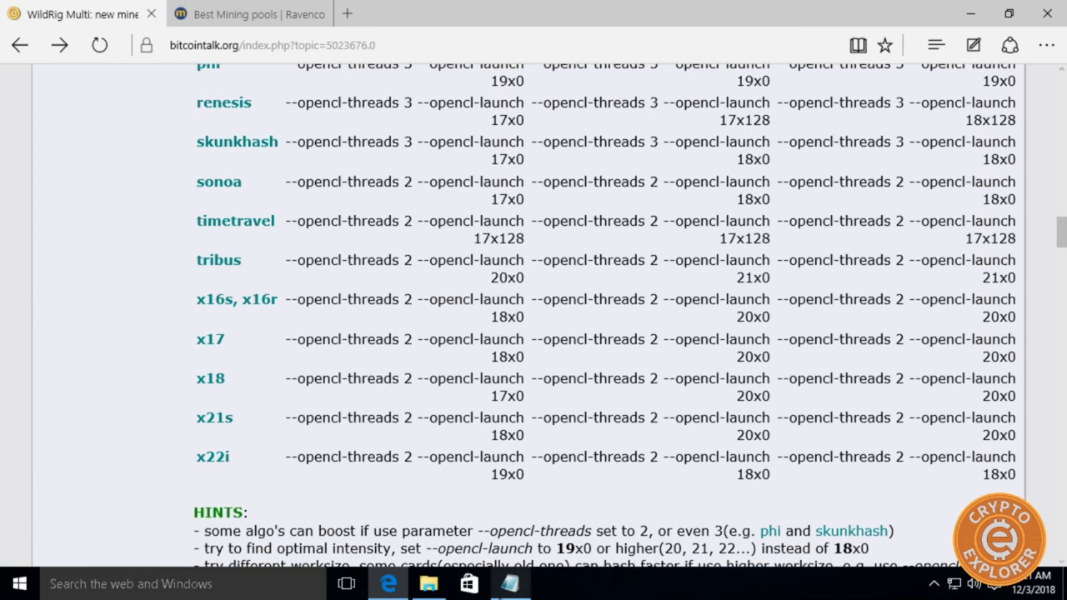
left_click(511, 587)
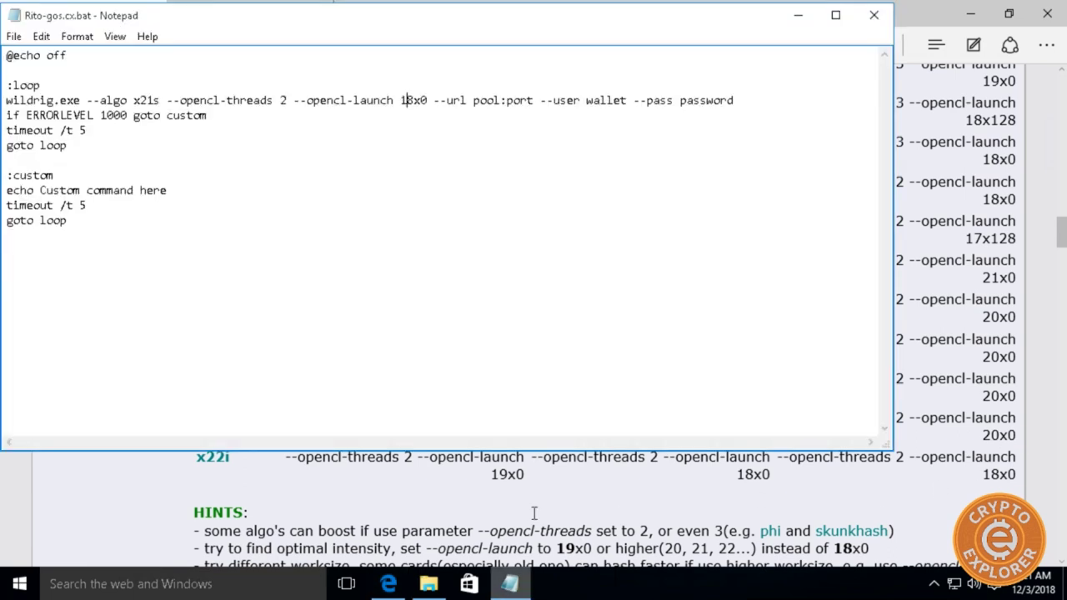
Change the script's --opencl-launch value from 18x0 to 20x0.
left_click(416, 100)
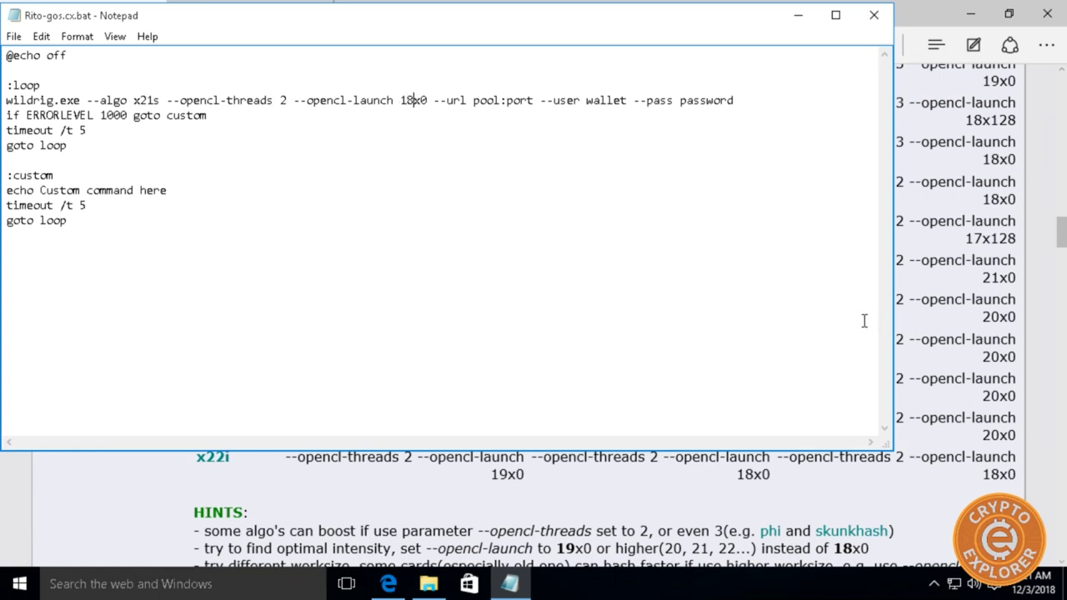
key("BackSpace")
key("BackSpace")
type("20")
key("alt+Tab")
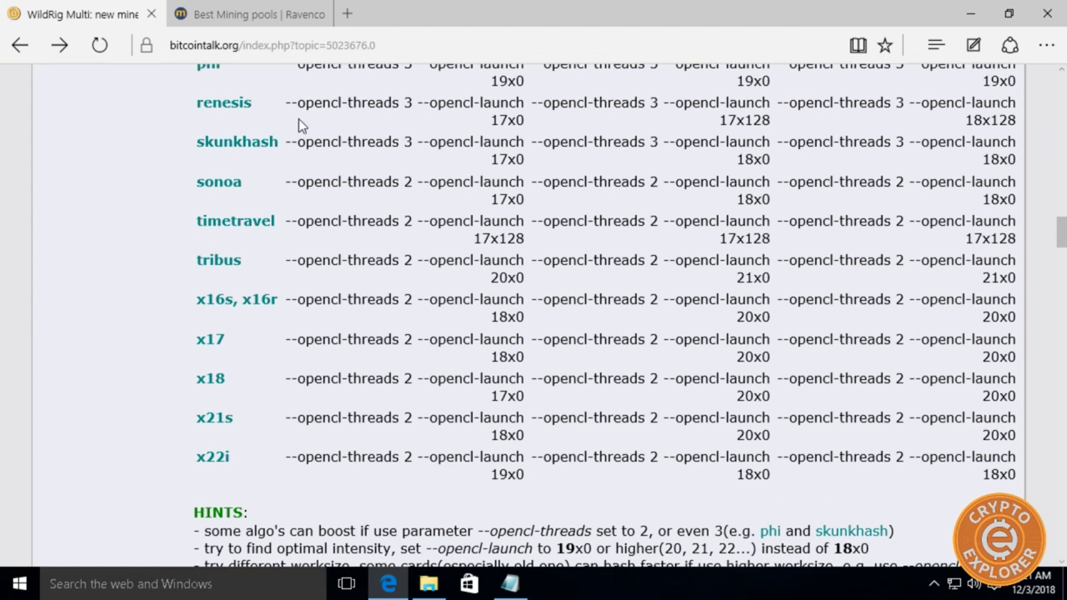
left_click(348, 14)
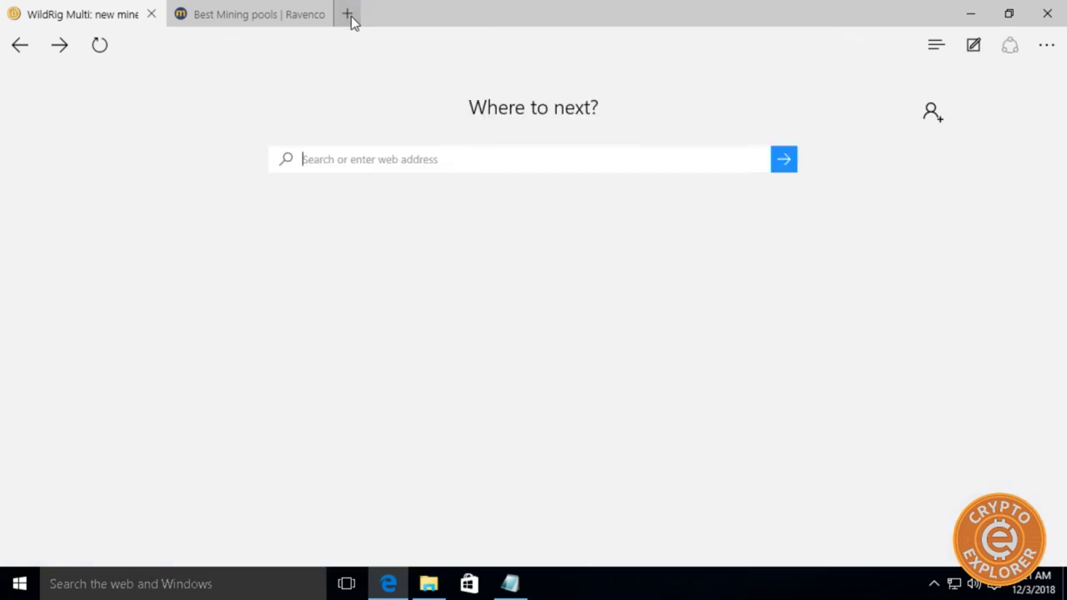
right_click(347, 154)
left_click(345, 100)
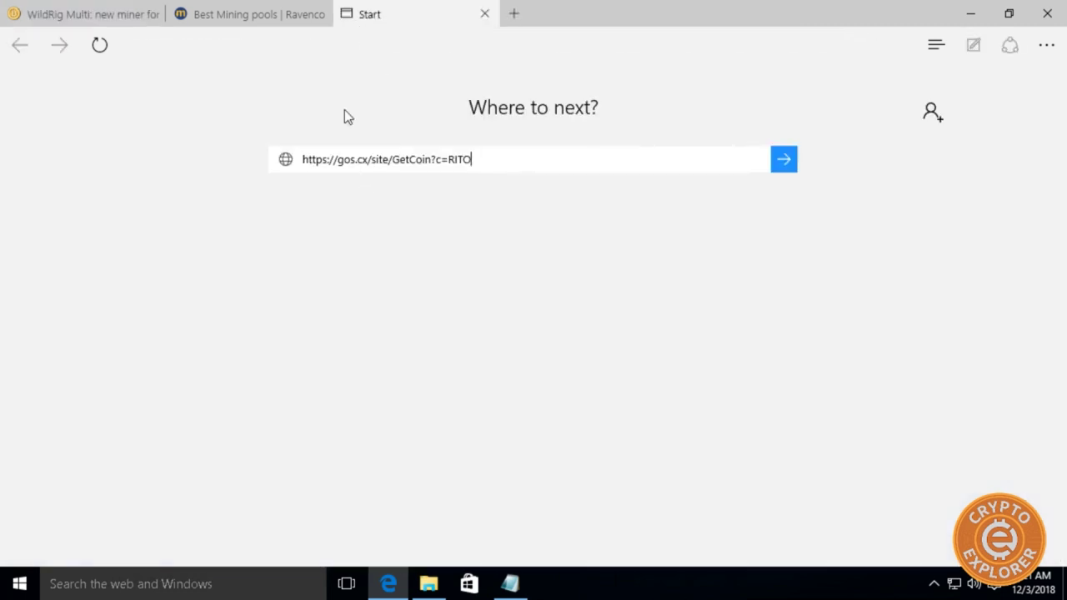
type("\\")
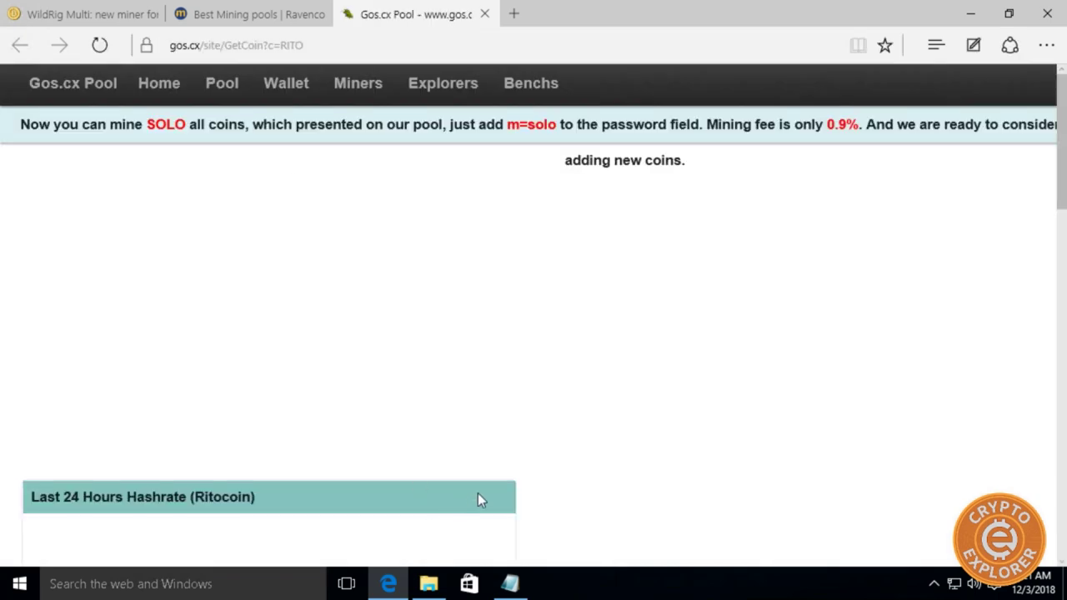
scroll(334, 375, "down", 3)
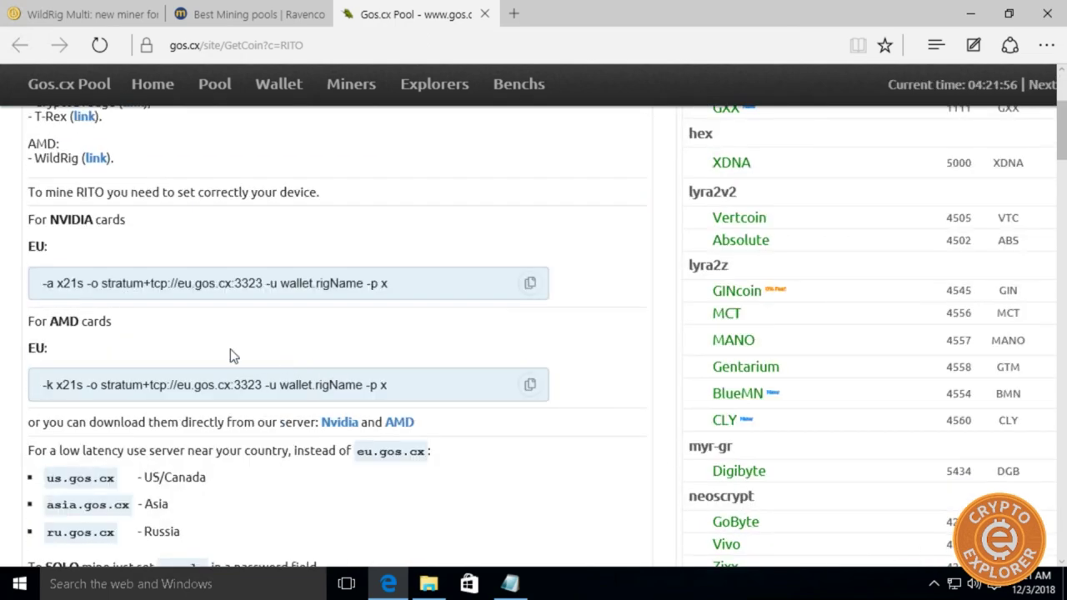
scroll(167, 355, "down", 1)
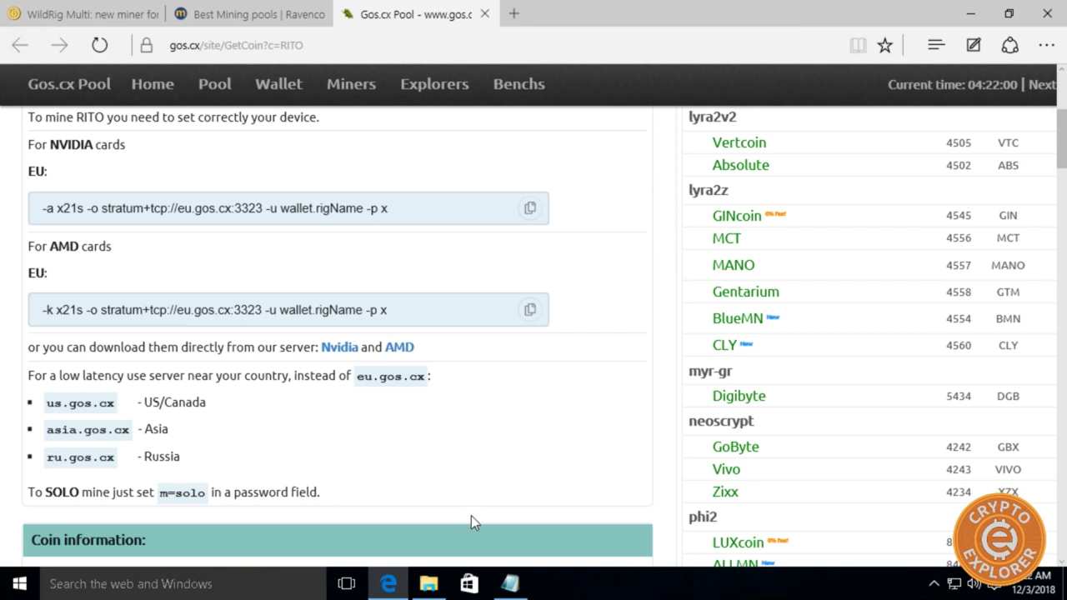
left_click(509, 585)
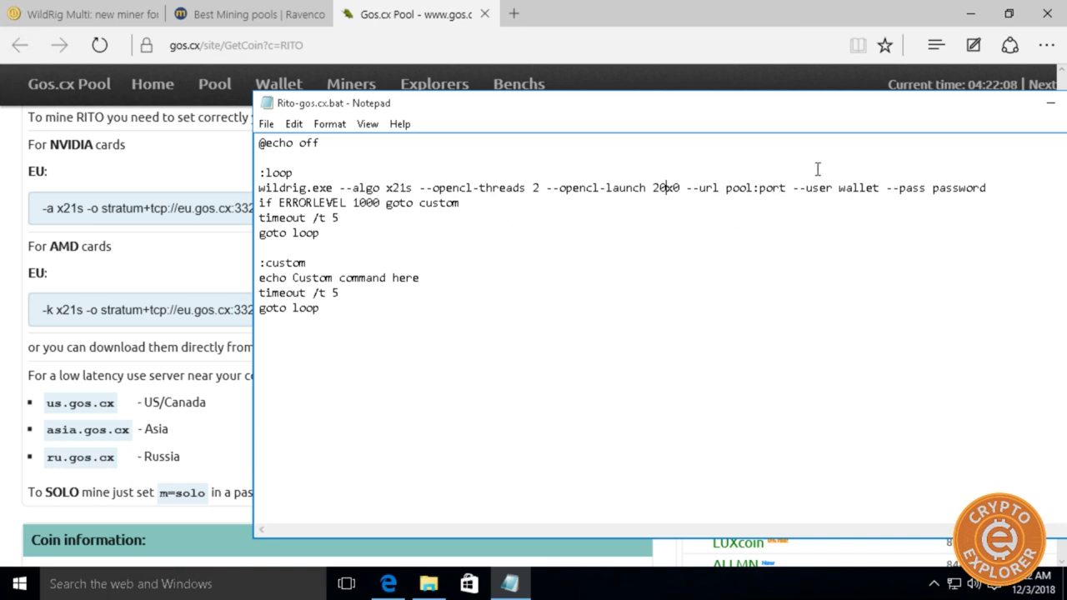
Copy stratum+tcp://eu.gos.cx:3323 from the gos.cx page and paste it over pool:port after --url.
left_click(97, 287)
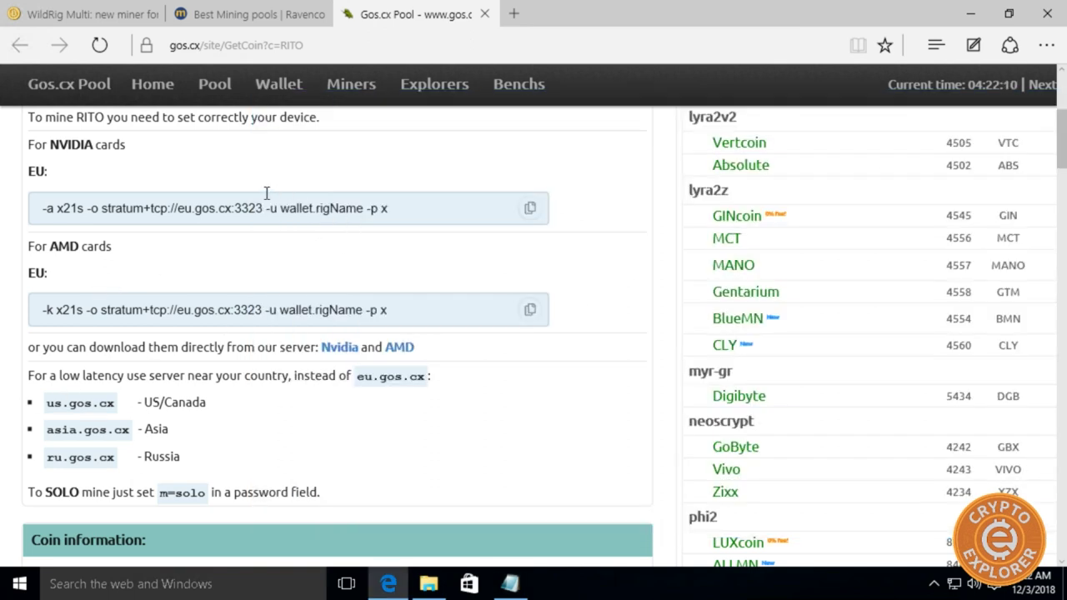
left_click_drag(265, 208, 167, 215)
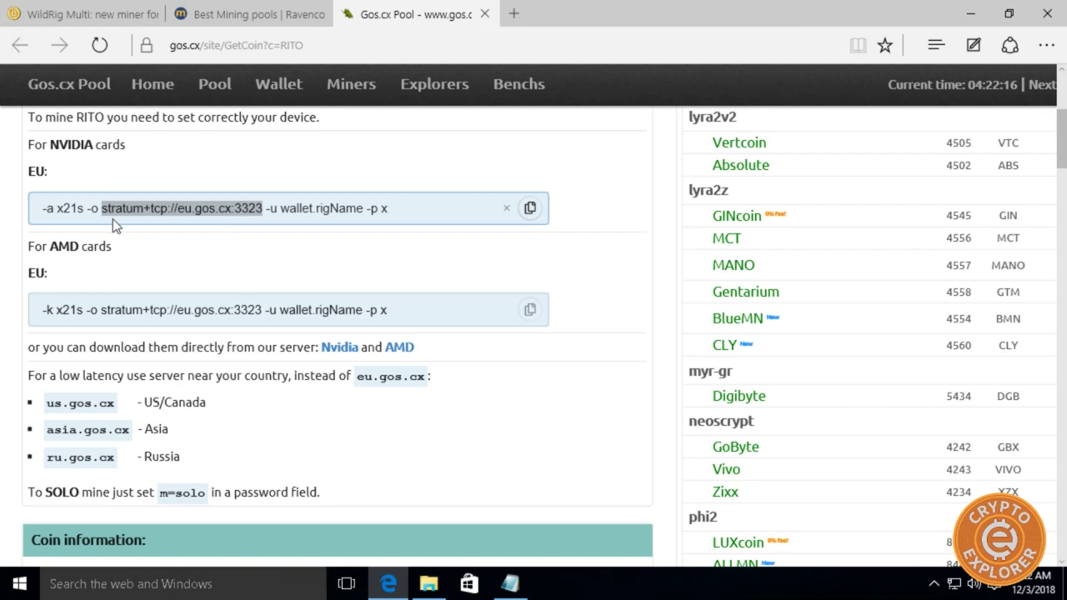
right_click(243, 206)
left_click(267, 269)
left_click(511, 584)
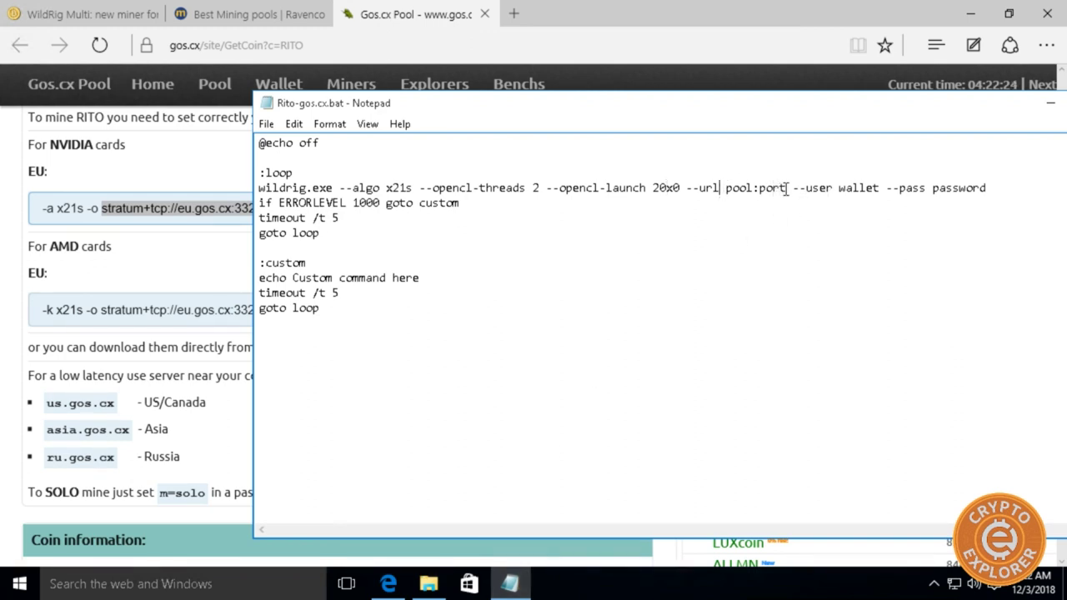
mouse_move(787, 189)
left_mouse_down()
mouse_move(732, 191)
mouse_move(789, 190)
left_mouse_up()
left_click(728, 190)
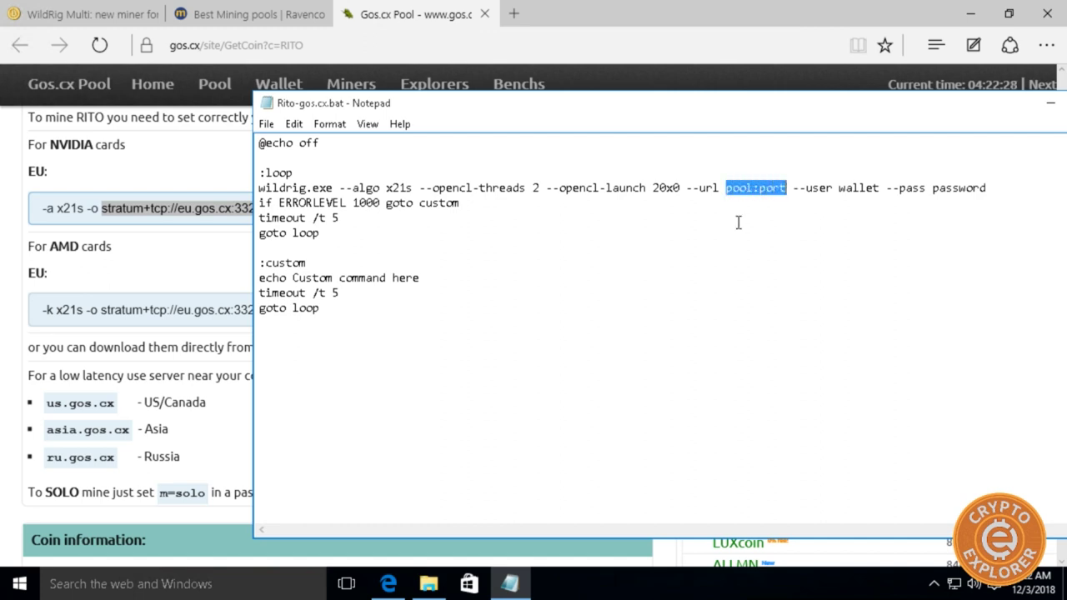
key("BackSpace")
key("BackSpace")
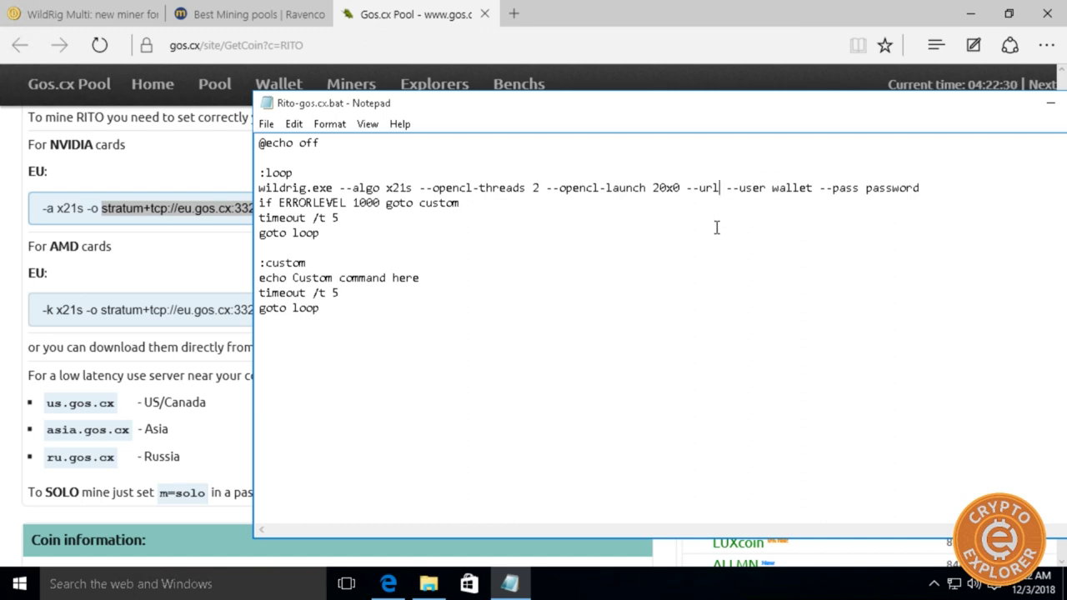
right_click(725, 187)
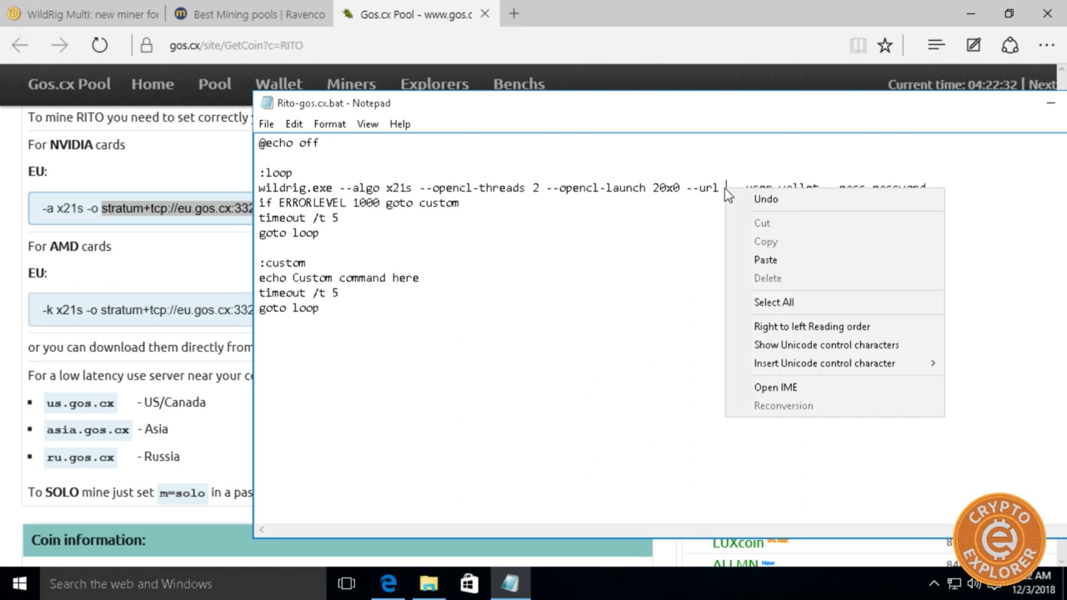
left_click(795, 259)
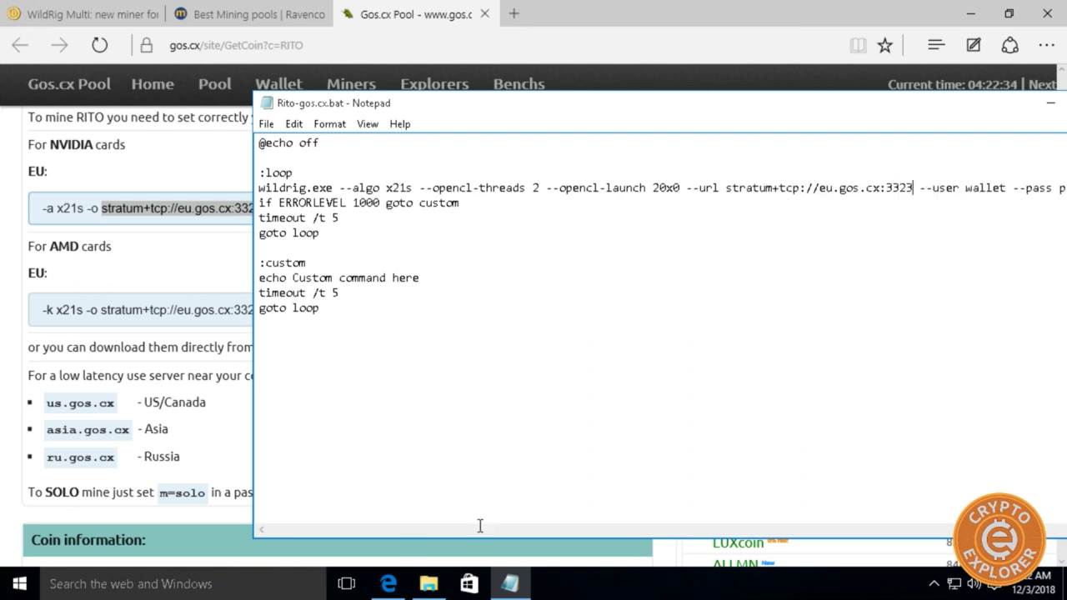
left_click_drag(513, 102, 345, 91)
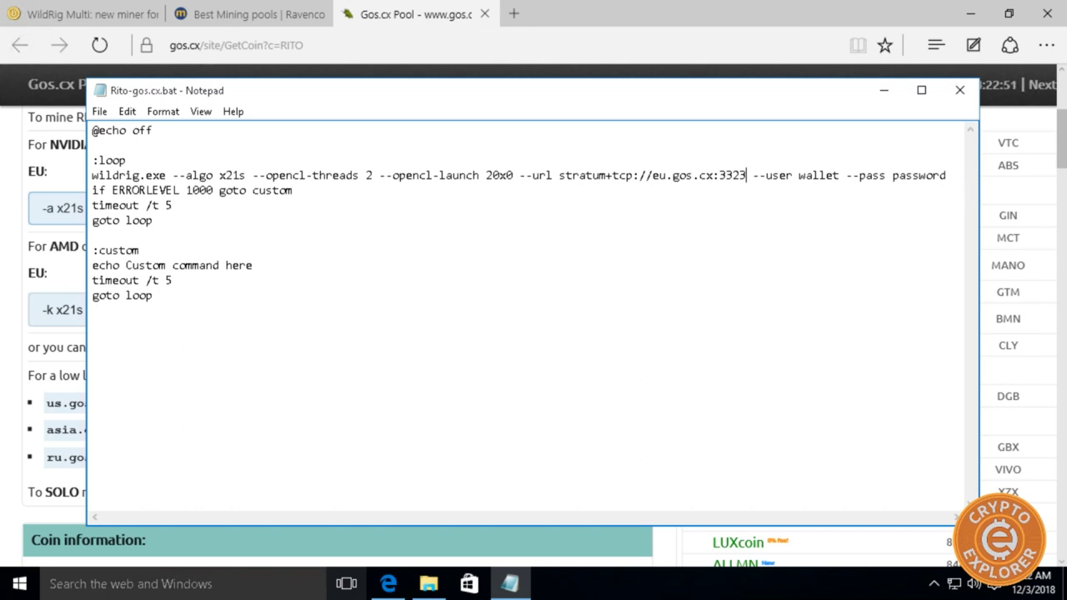
Paste the wallet address in place of 'wallet' and replace 'password' with x.
double_click(810, 177)
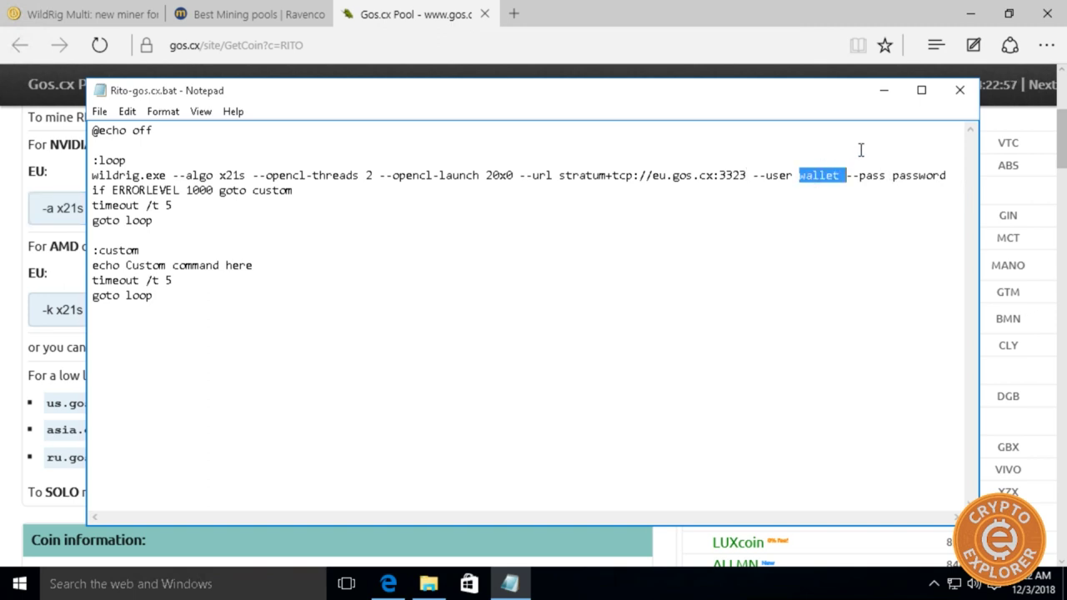
key("ctrl+v")
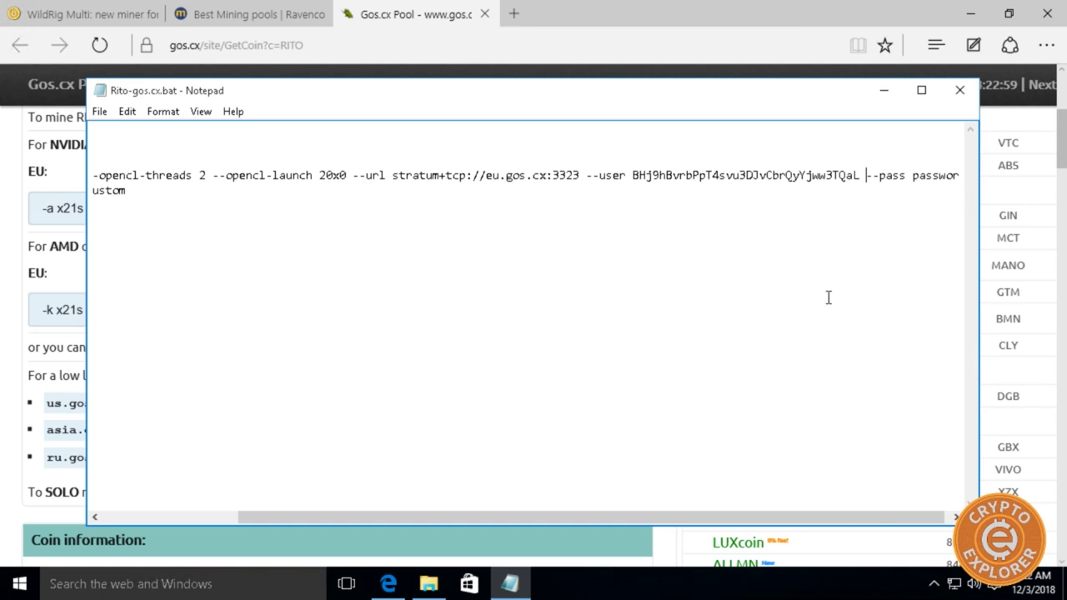
double_click(942, 175)
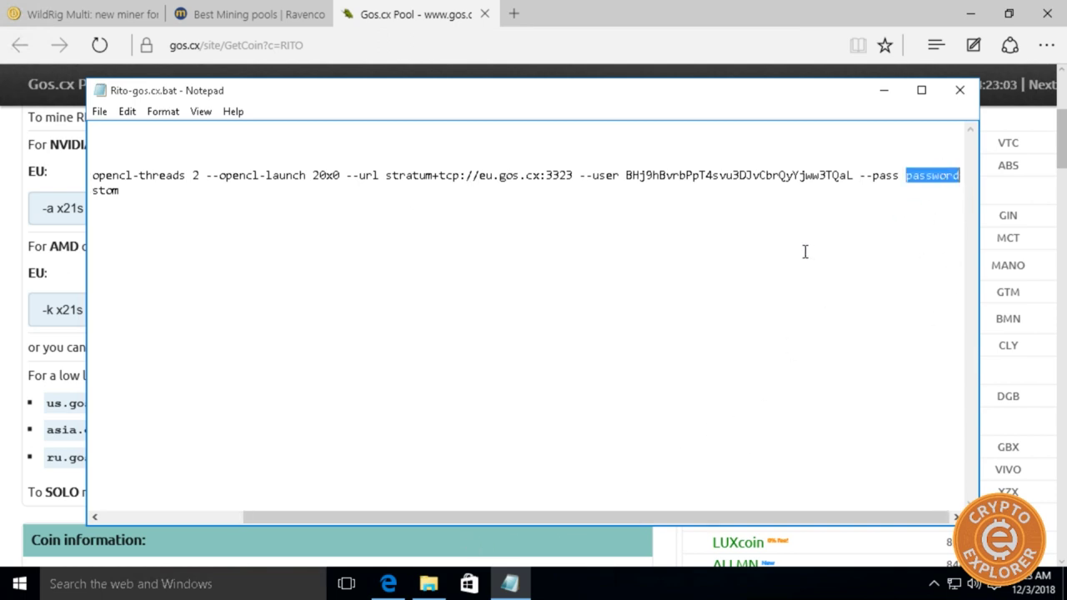
type("x")
left_click(15, 275)
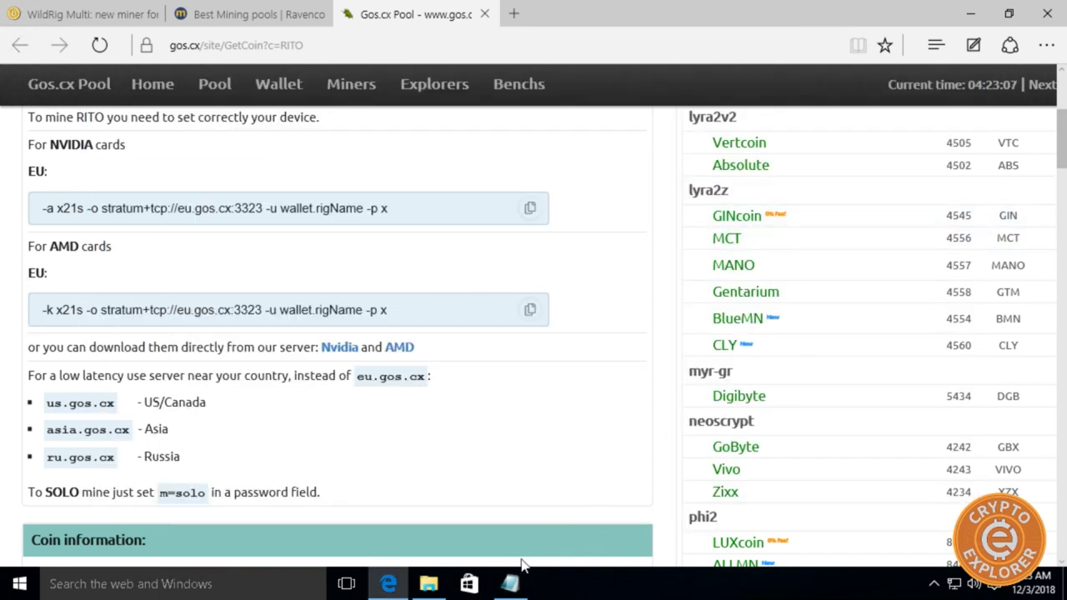
left_click(510, 583)
left_click_drag(585, 517, 340, 531)
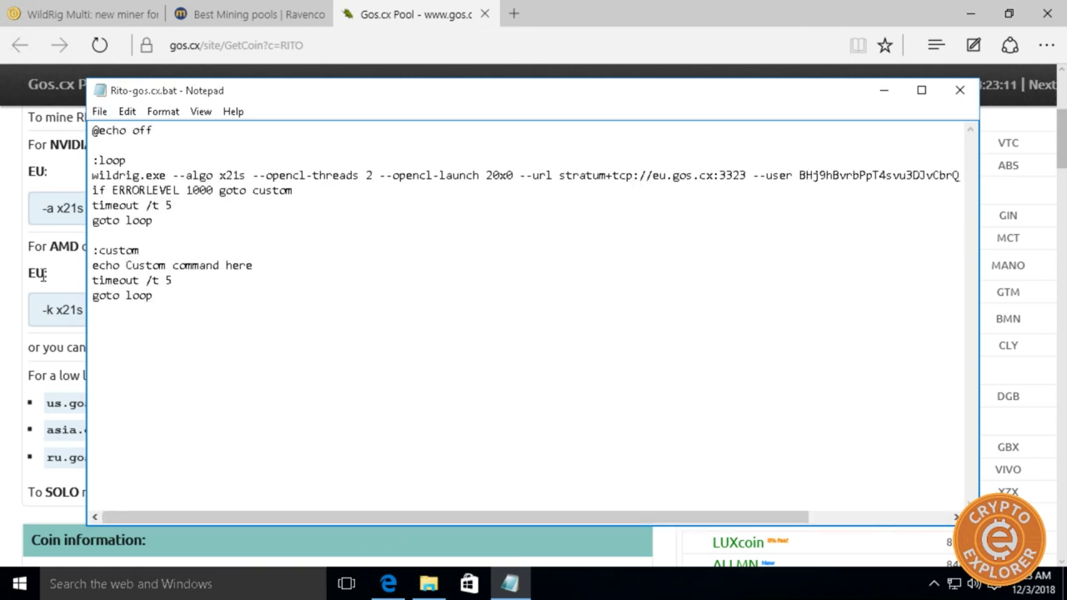
left_click(47, 354)
Review the list of regional pool servers on the gos.cx page.
scroll(79, 374, "down", 2)
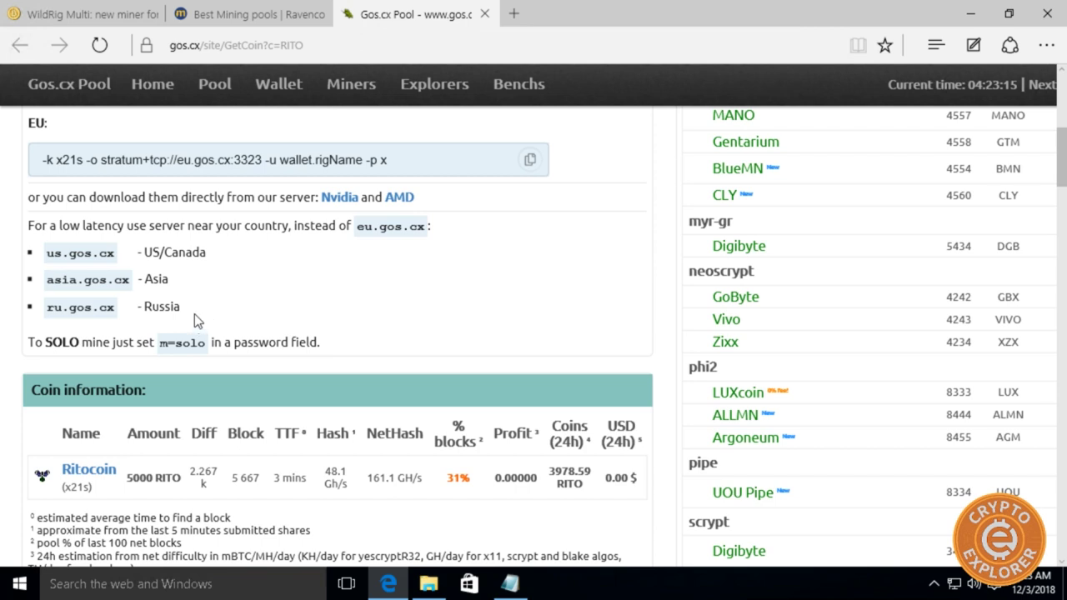
left_click_drag(194, 313, 55, 259)
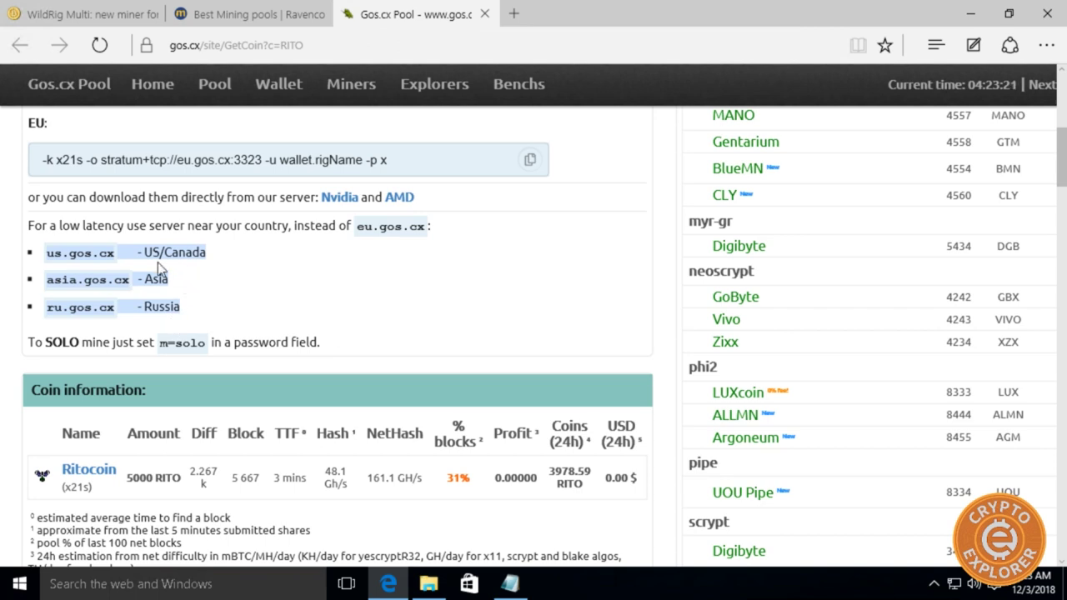
left_click(70, 265)
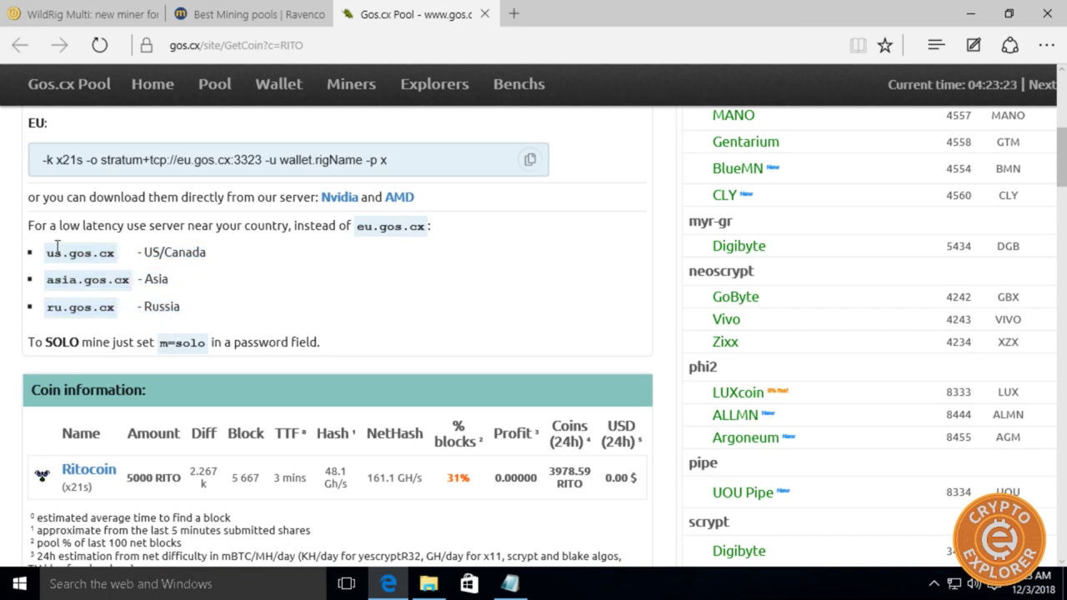
Change the wildrig stratum host from eu.gos.cx to us.gos.cx:3323 and save Rito-gos.cx.bat.
left_click(511, 583)
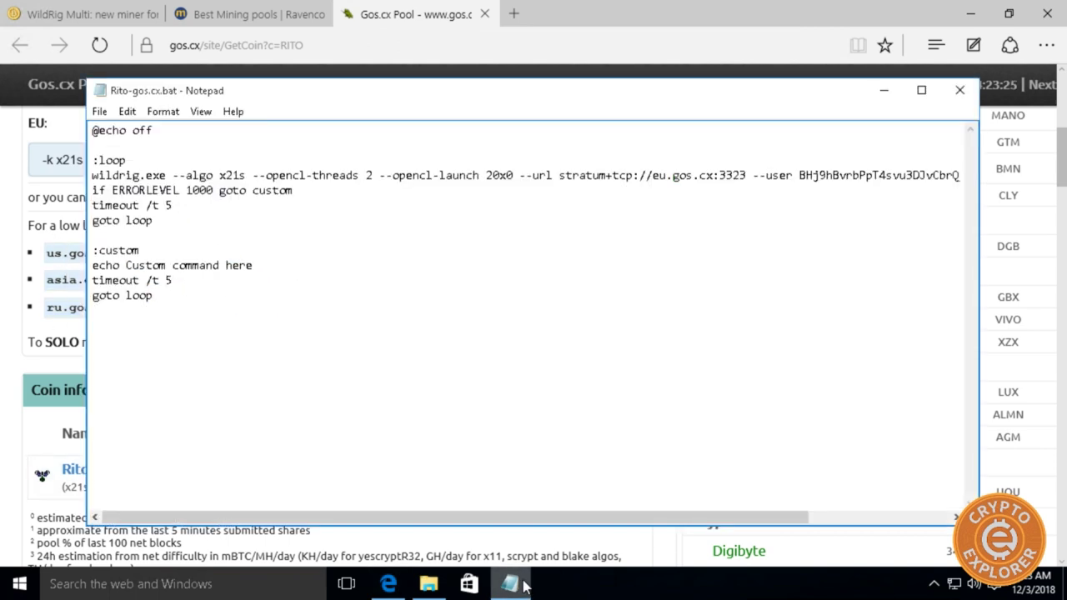
left_click(654, 175)
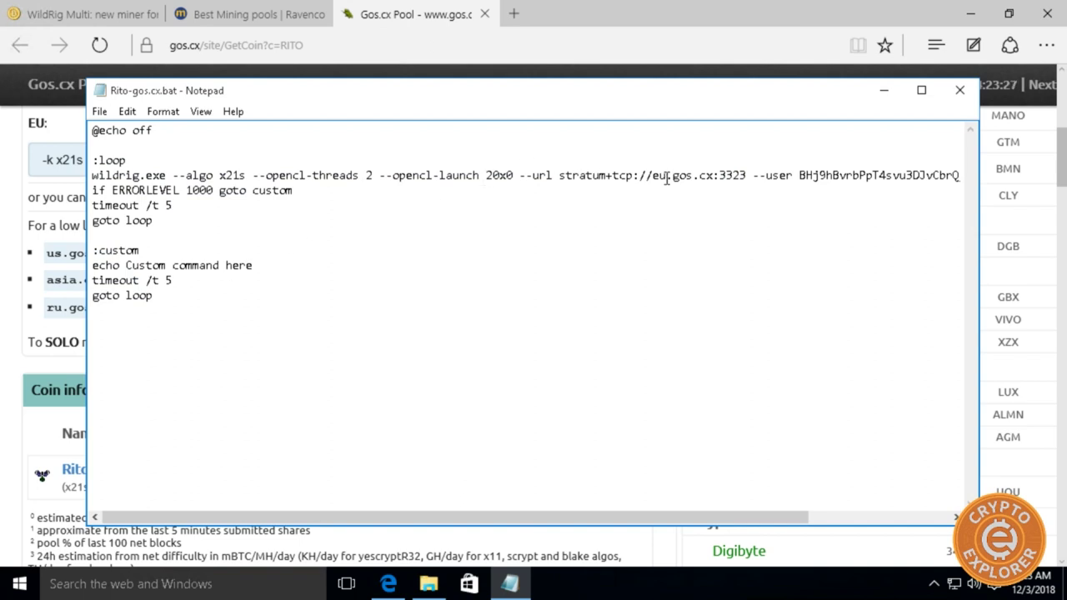
key("BackSpace")
key("BackSpace")
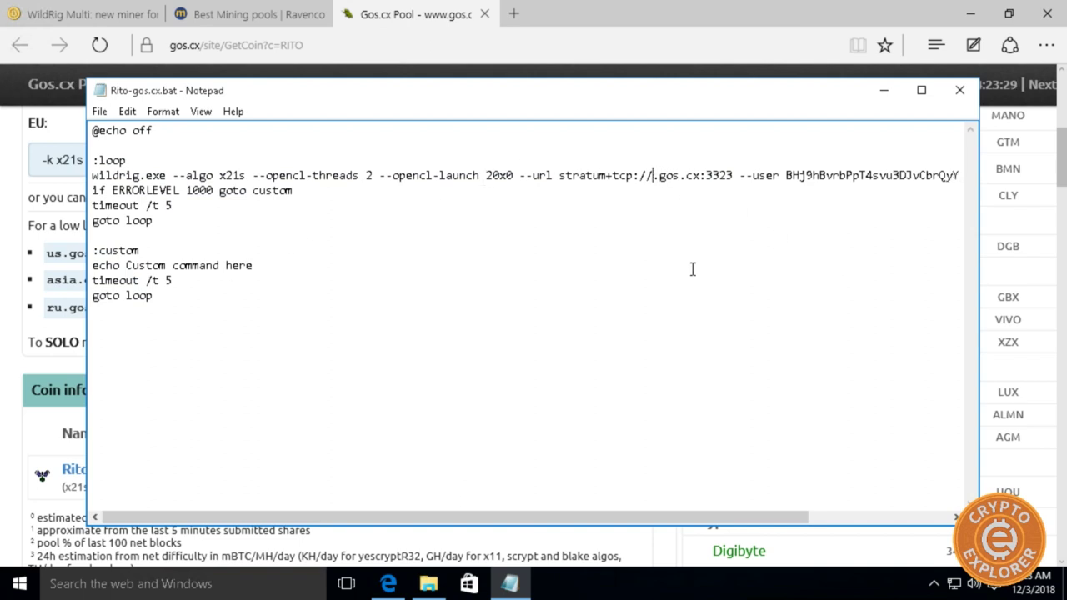
type("us")
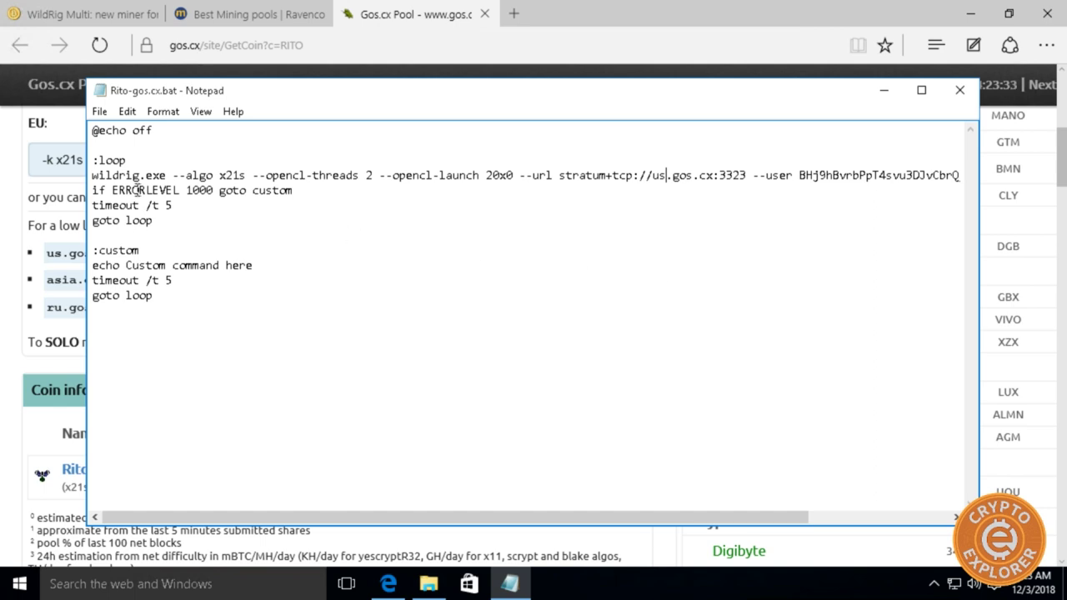
left_click(99, 110)
left_click(121, 169)
Run Rito-gos.cx.bat from the wildrig-multi folder to start x21s mining on us.gos.cx.
left_click(872, 94)
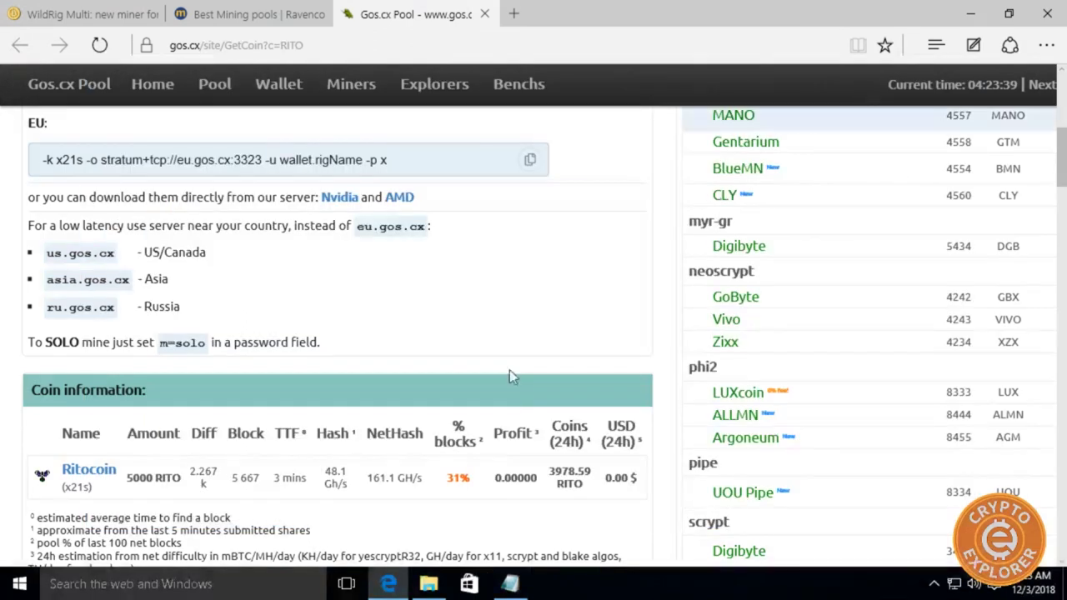
left_click(423, 586)
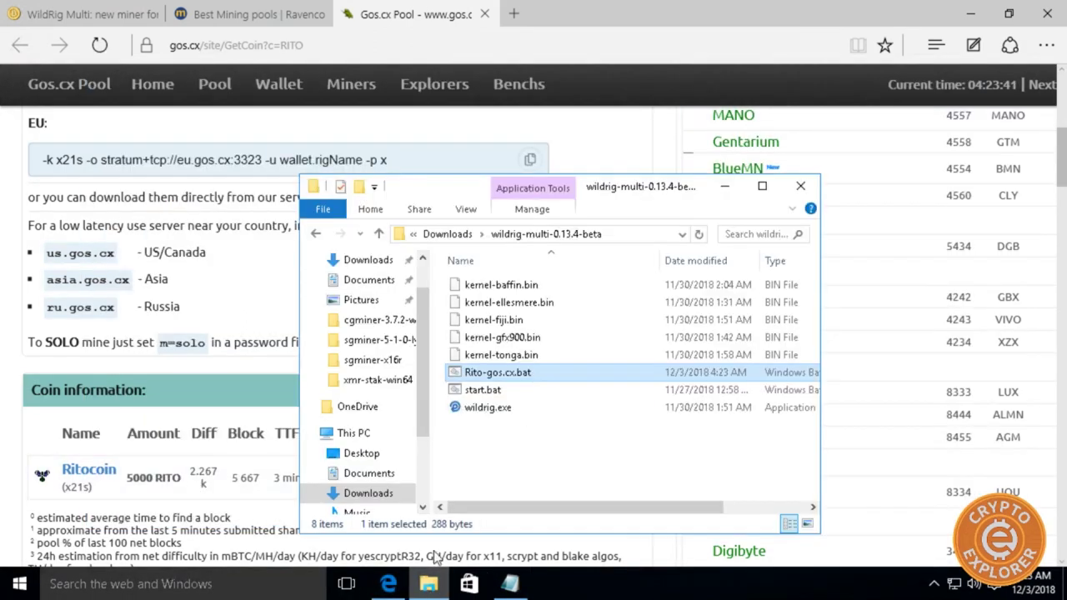
double_click(490, 375)
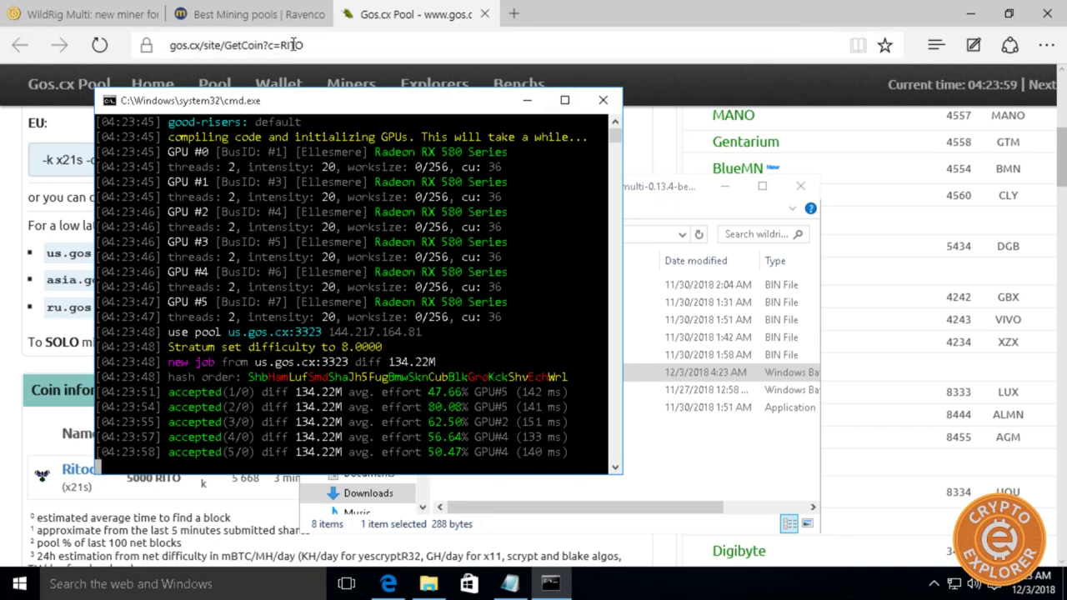
Look up the saved wallet address on gos.cx and view its Miners table at 458.1 kh/s.
left_click(215, 51)
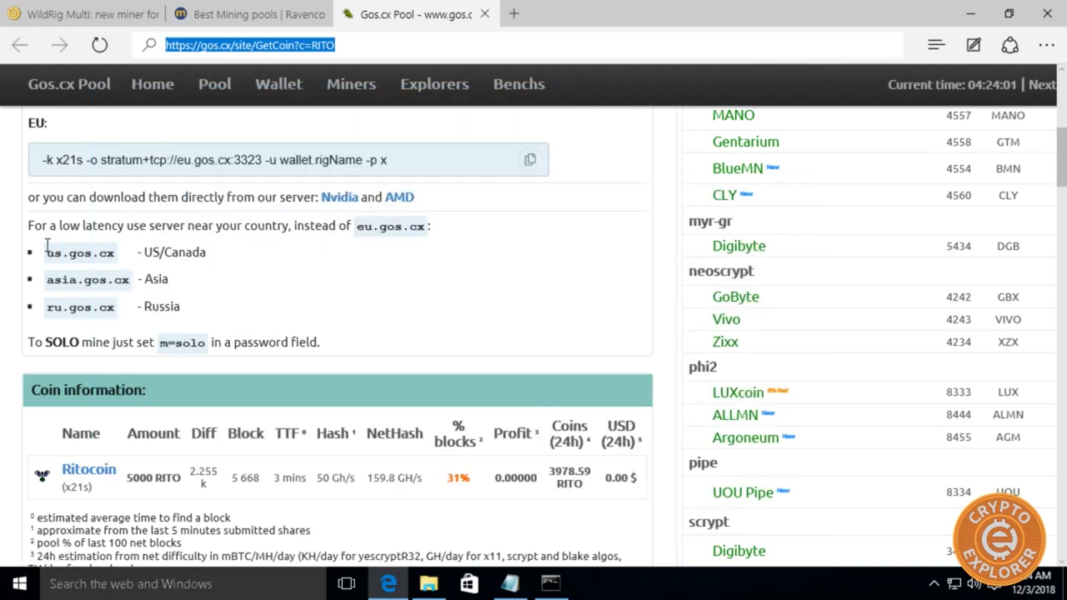
left_click(268, 87)
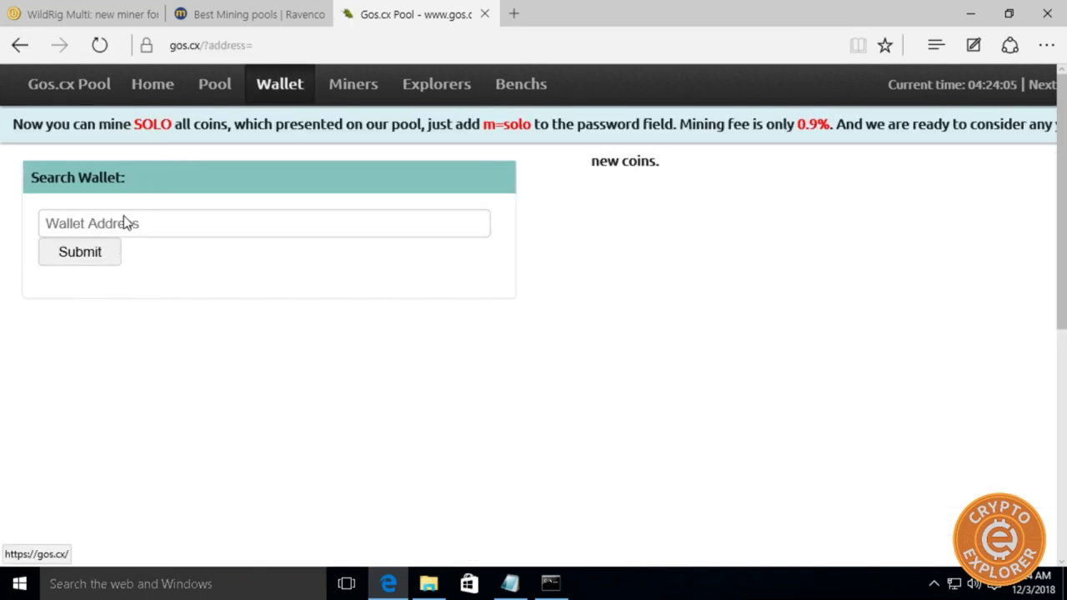
left_click(112, 221)
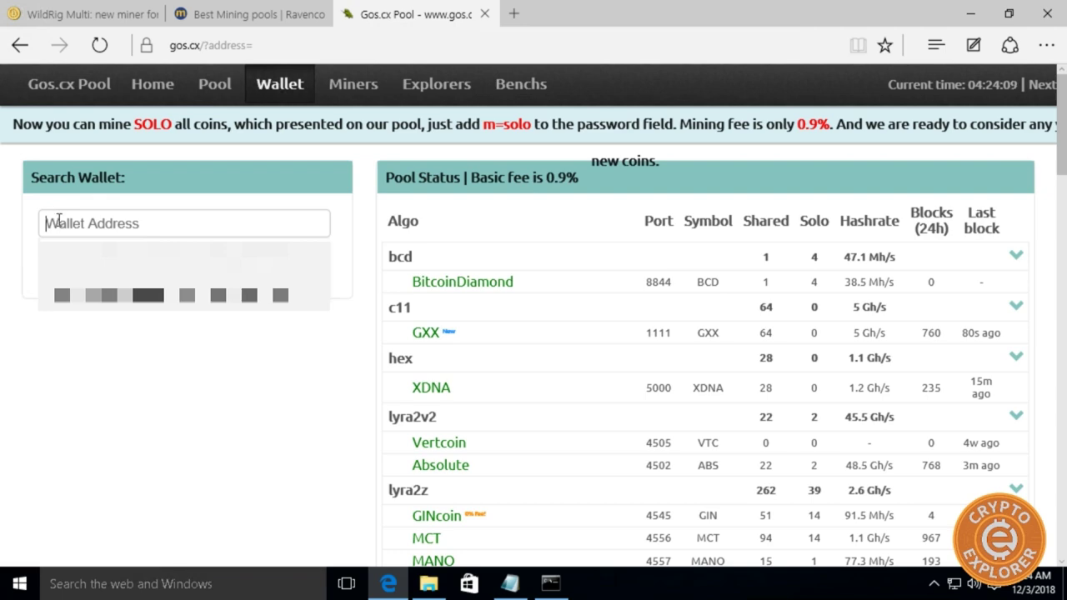
type("RHj9hBvrbPpT4svu3DJvCbrQyYjww3TQaL")
key("Return")
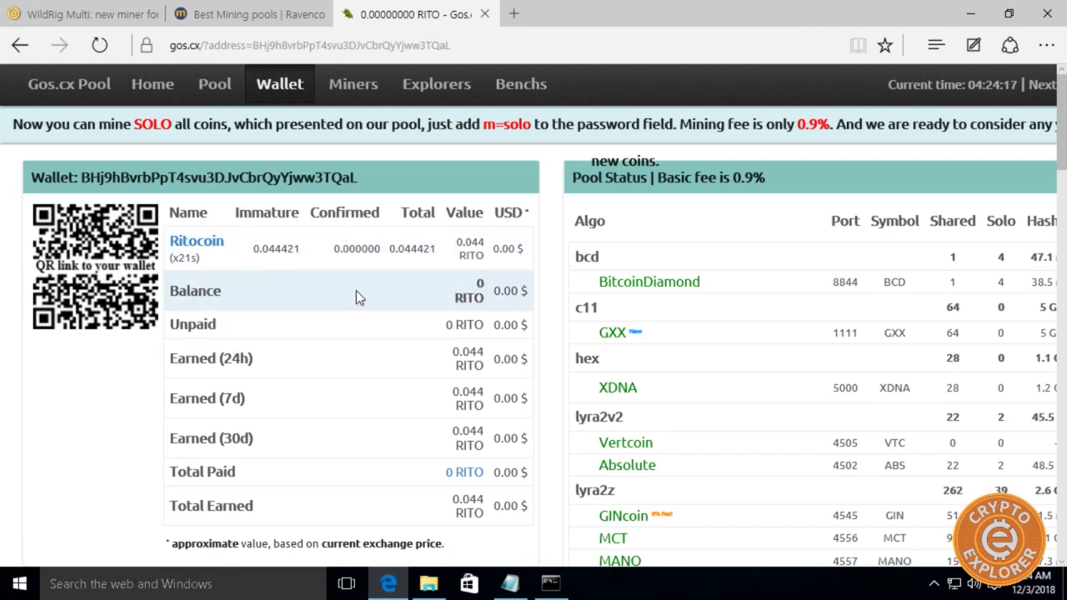
scroll(356, 292, "down", 7)
scroll(356, 290, "down", 10)
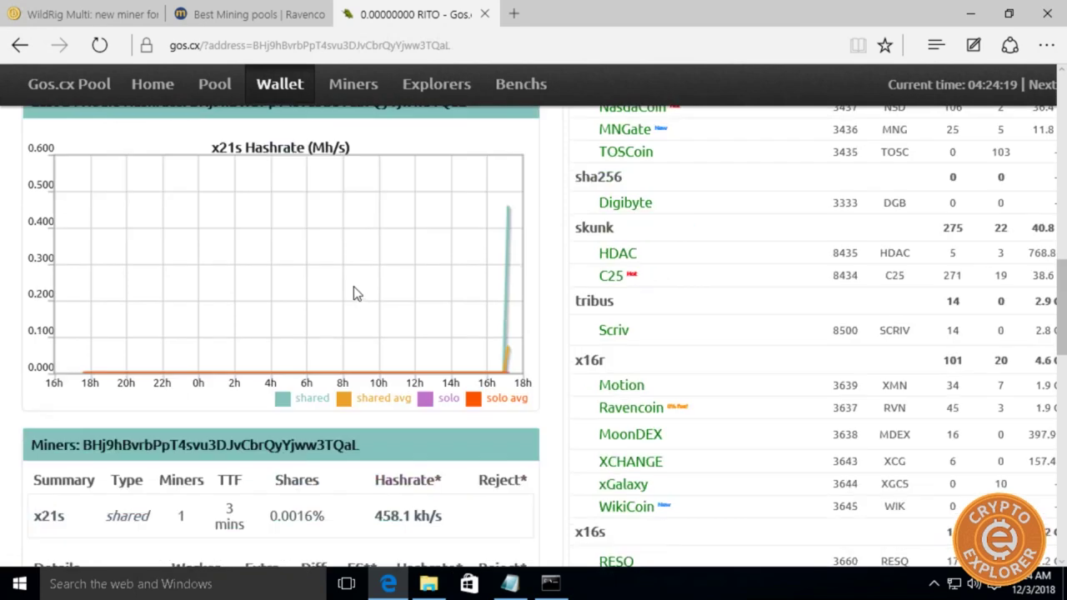